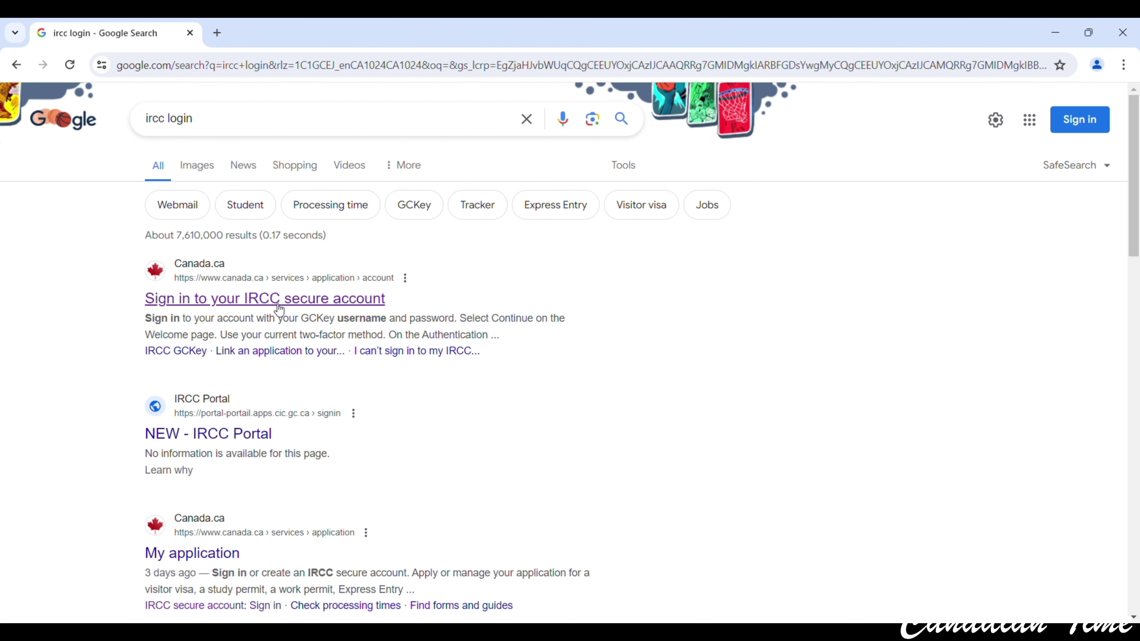
Open the IRCC secure account sign-in page and choose to register for an account.
left_click(354, 300)
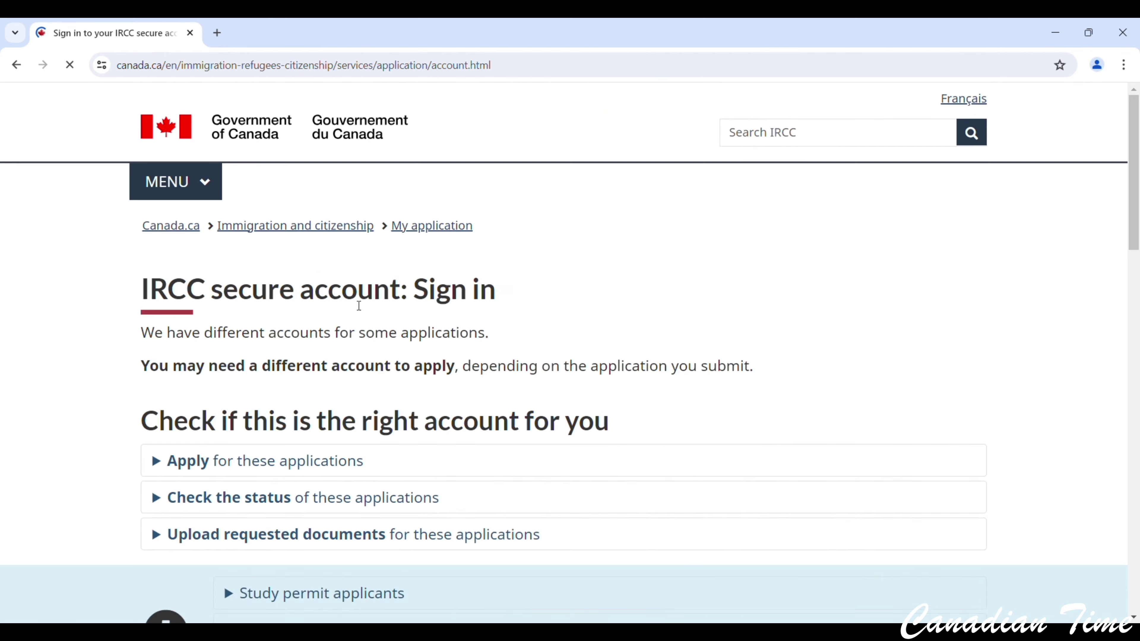
scroll(354, 308, "down", 10)
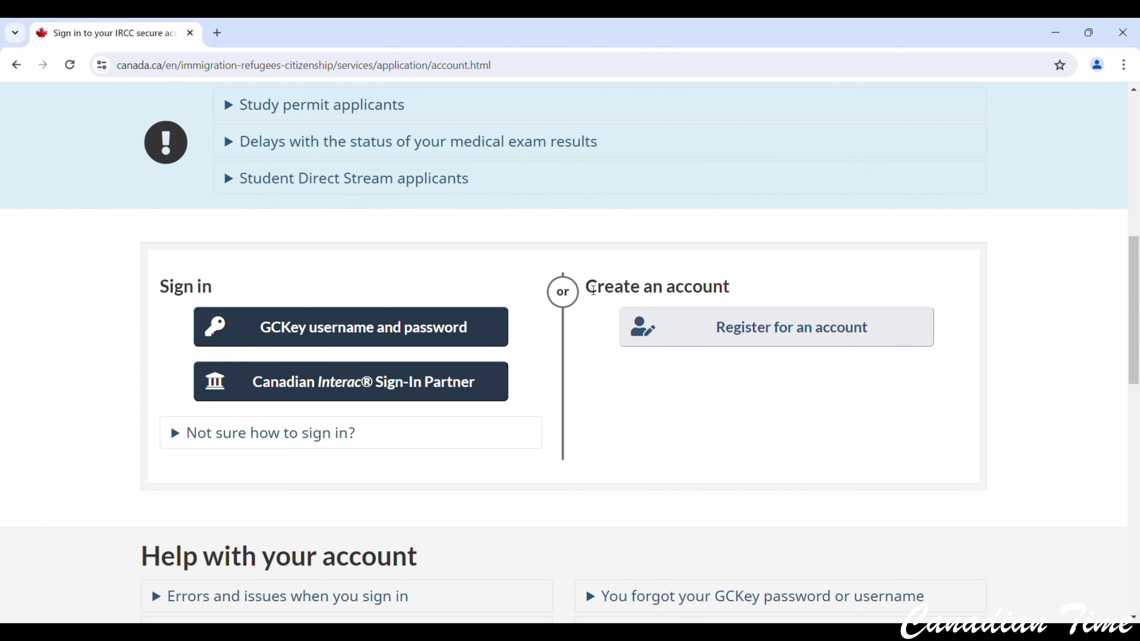
left_click_drag(588, 287, 734, 288)
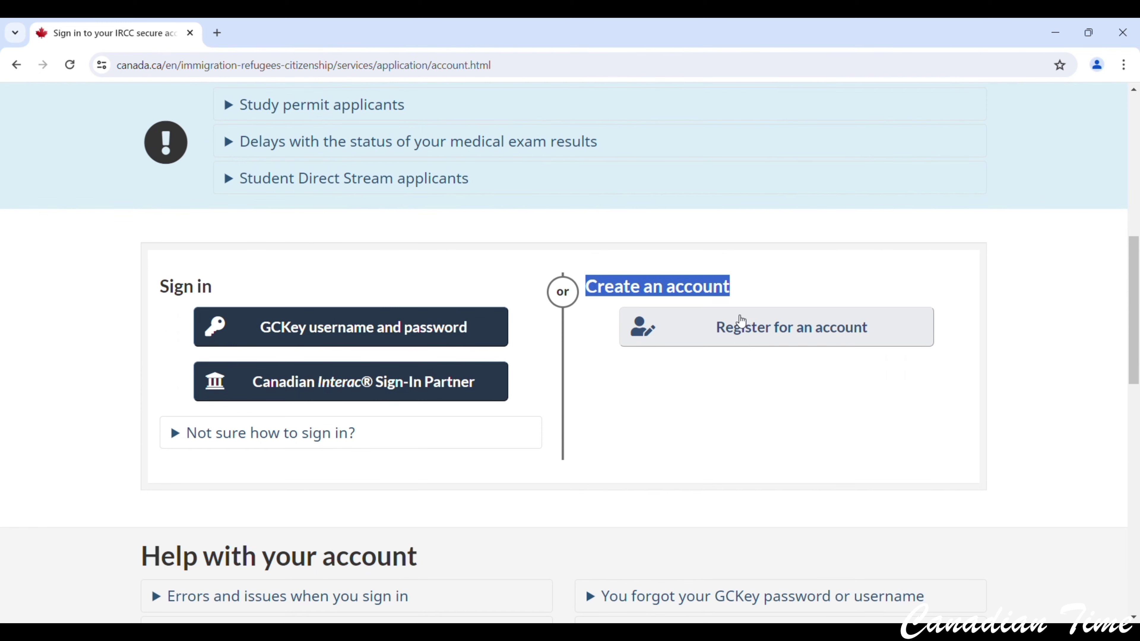
left_click(829, 340)
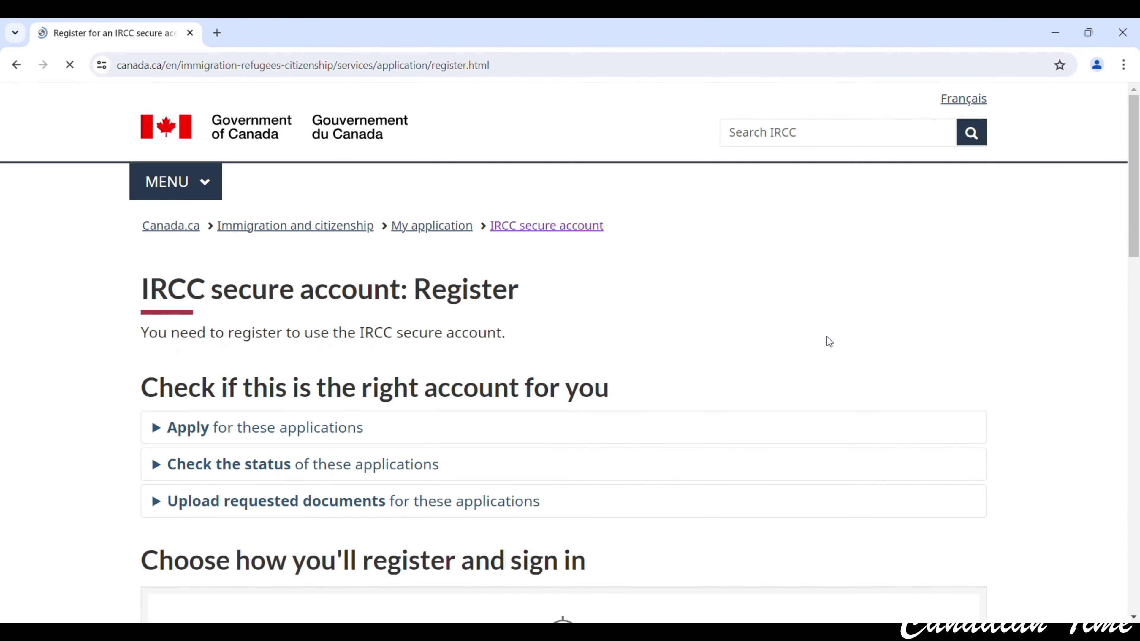
Choose to register through an Interac Sign-in Partner bank.
scroll(832, 342, "down", 9)
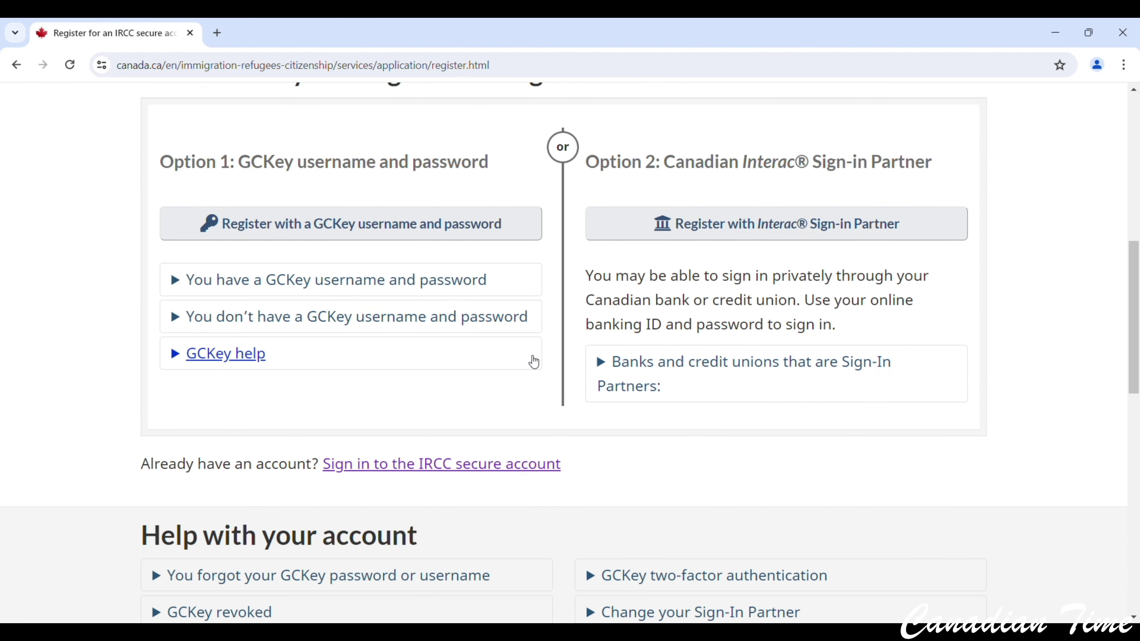
scroll(404, 363, "up", 2)
scroll(371, 364, "up", 1)
left_click_drag(171, 245, 605, 240)
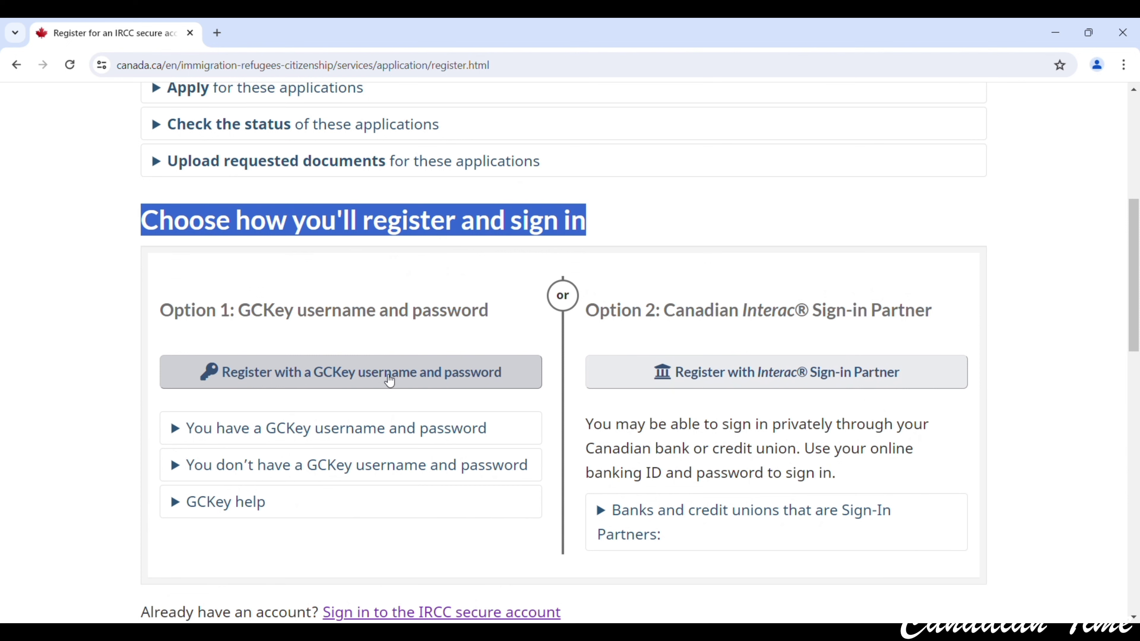
left_click_drag(684, 312, 664, 335)
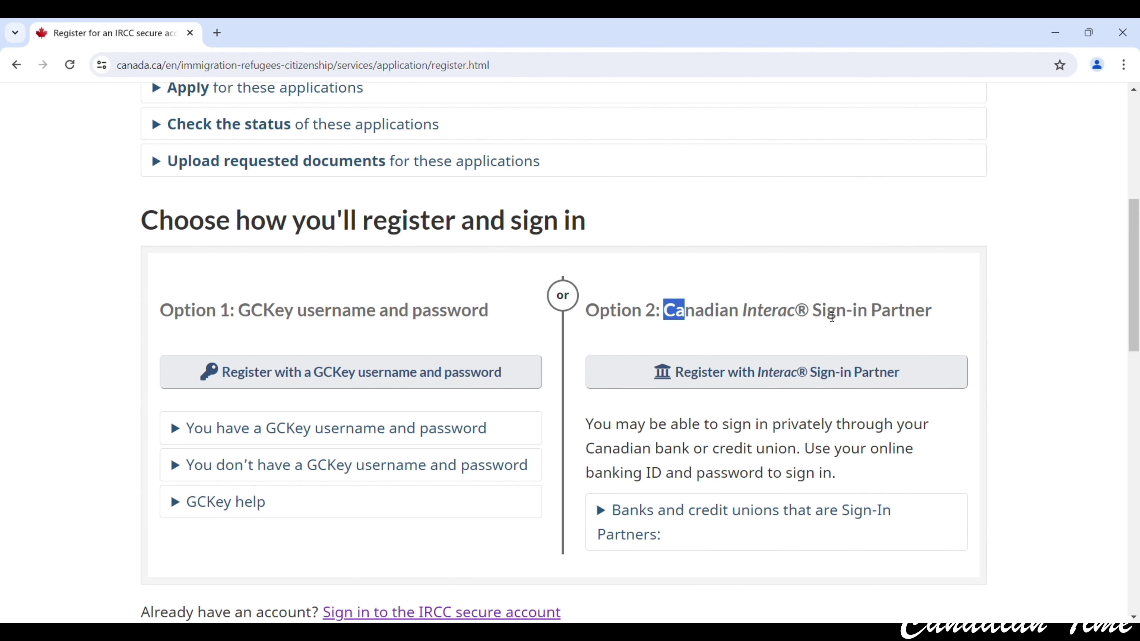
left_click(853, 373)
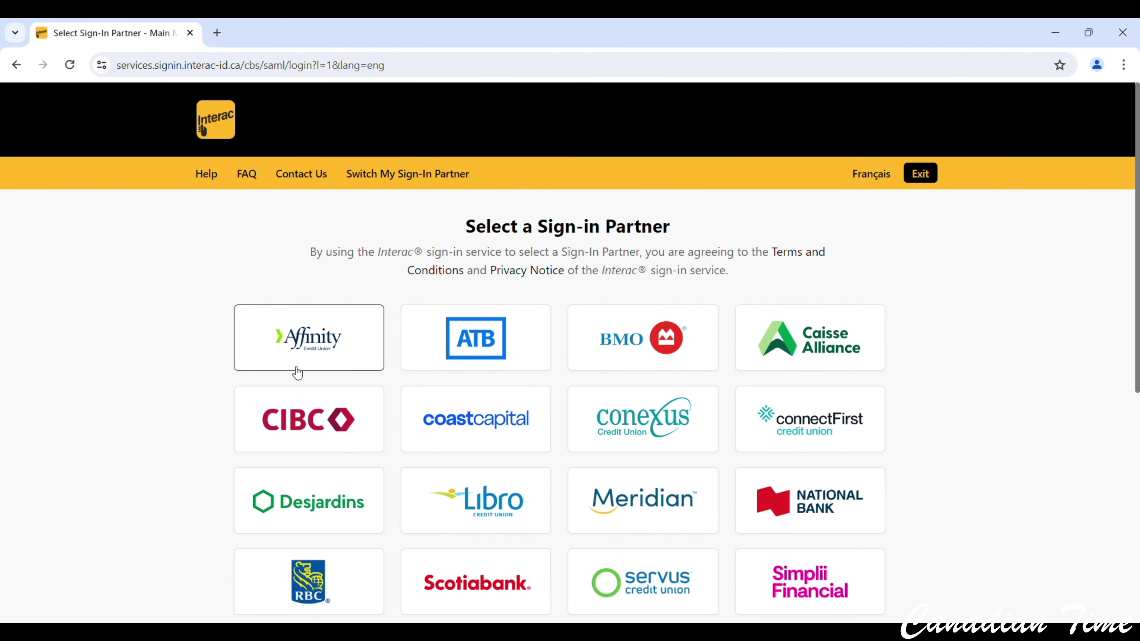
Pick CIBC from the Interac sign-in partner list.
scroll(799, 395, "down", 5)
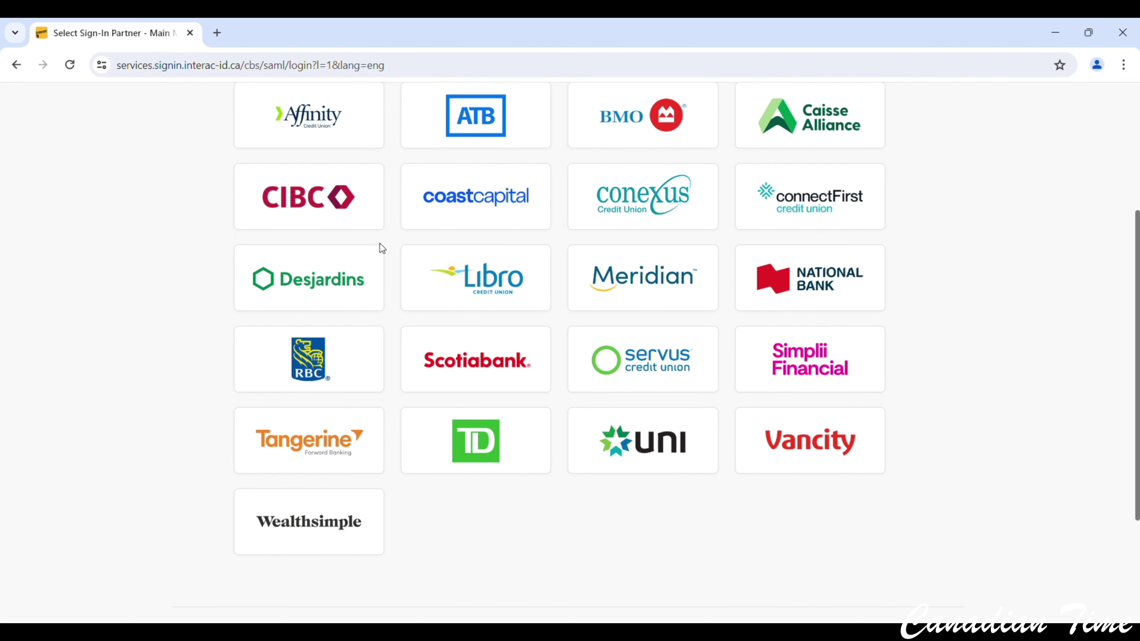
left_click(299, 203)
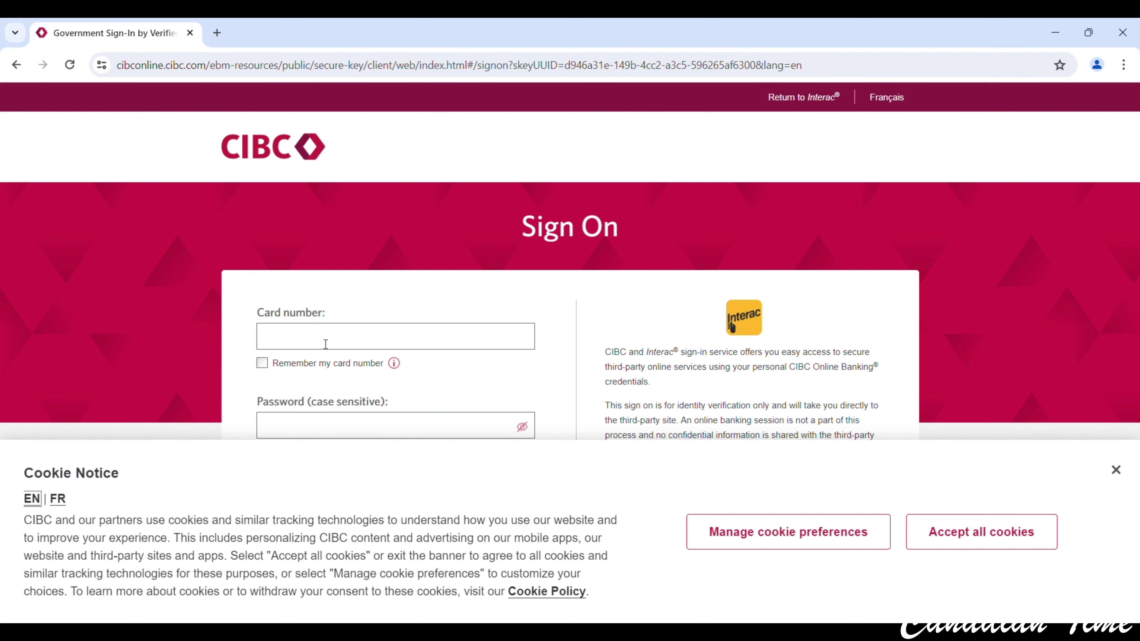
Dismiss CIBC's cookie notice and go back to the IRCC registration options.
left_click(326, 345)
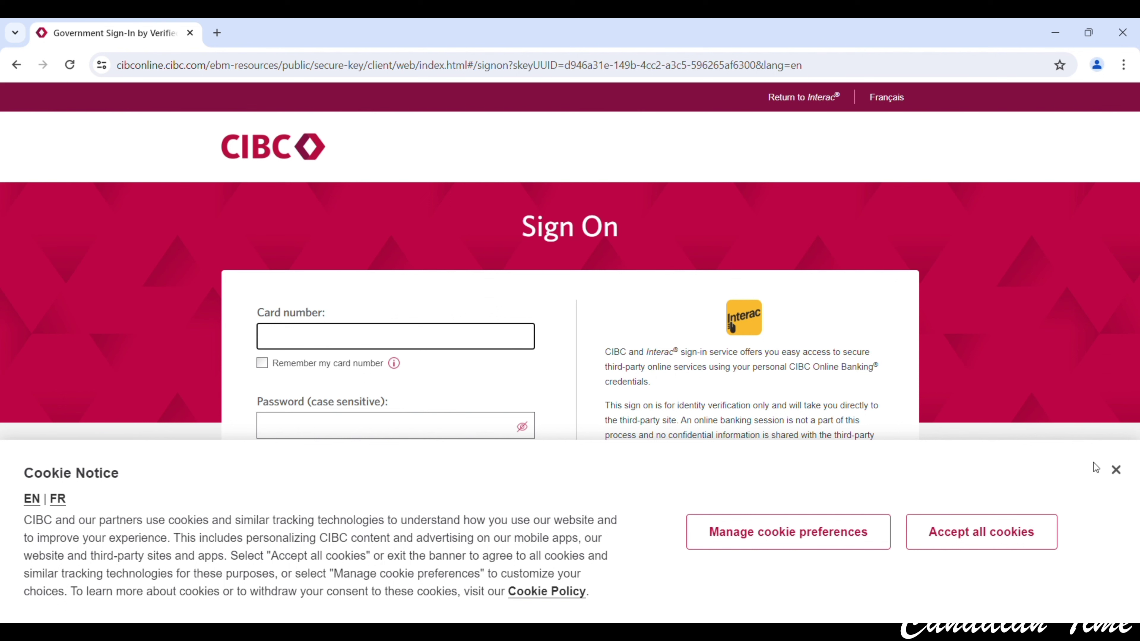
left_click(1116, 469)
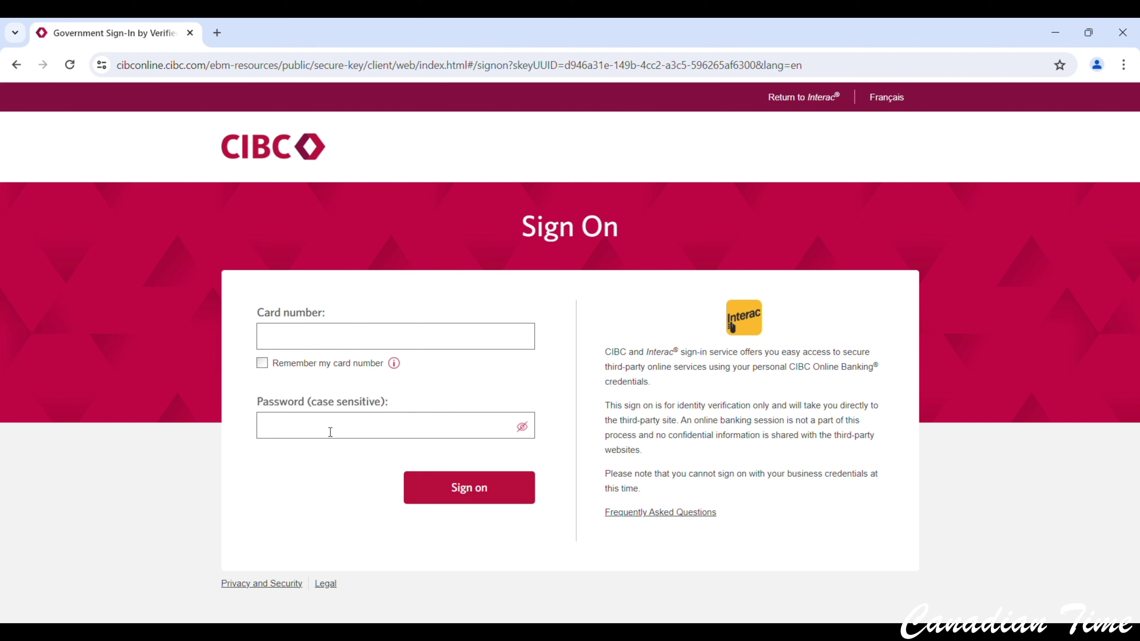
left_click(8, 67)
left_click(10, 65)
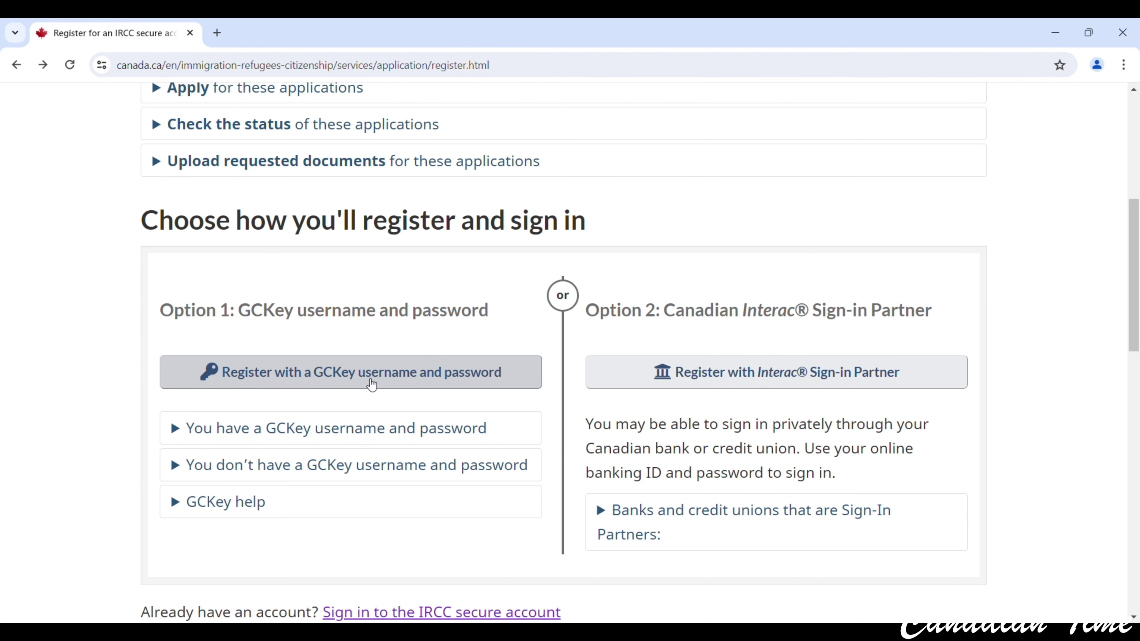
Choose GCKey username-and-password registration, start a new sign-up and accept the terms.
left_click(472, 385)
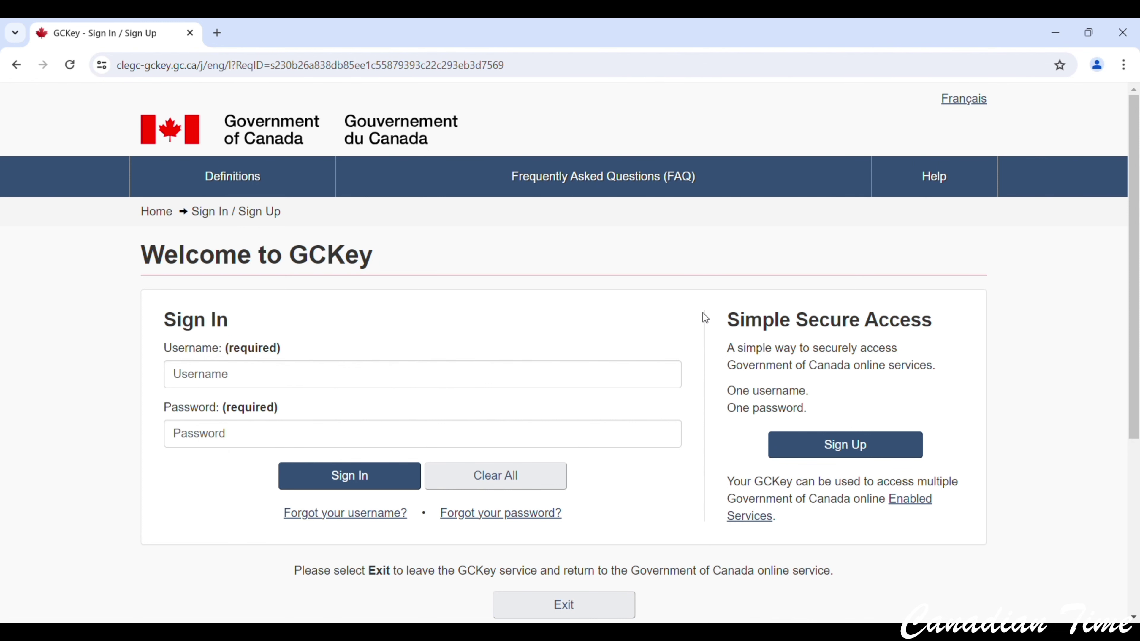
left_click_drag(724, 335, 933, 321)
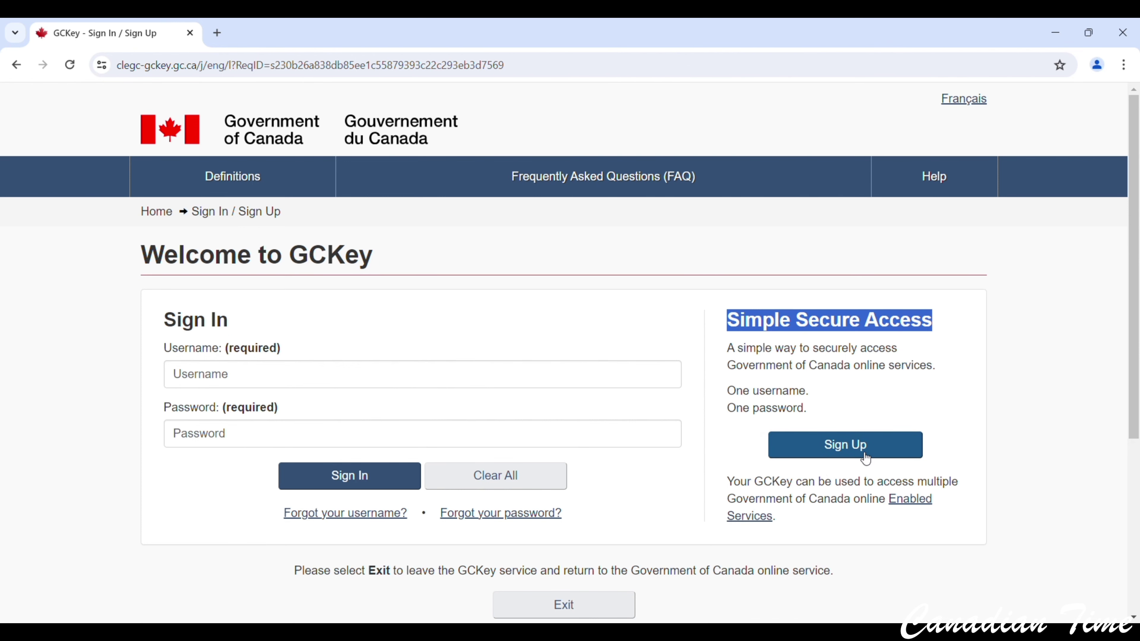
left_click(845, 446)
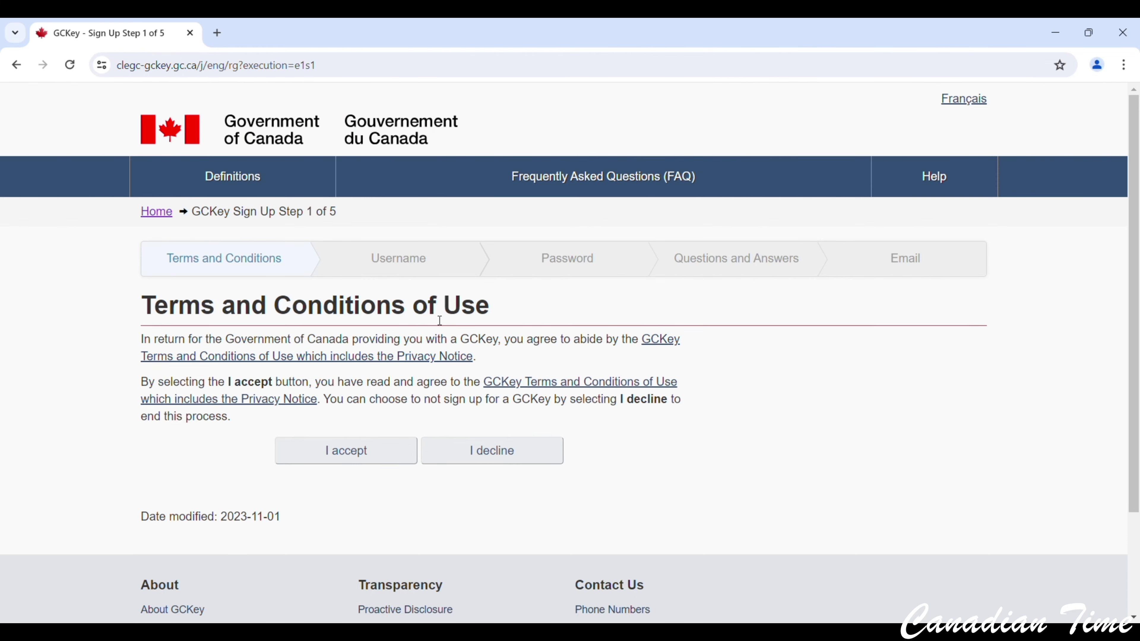
left_click(359, 461)
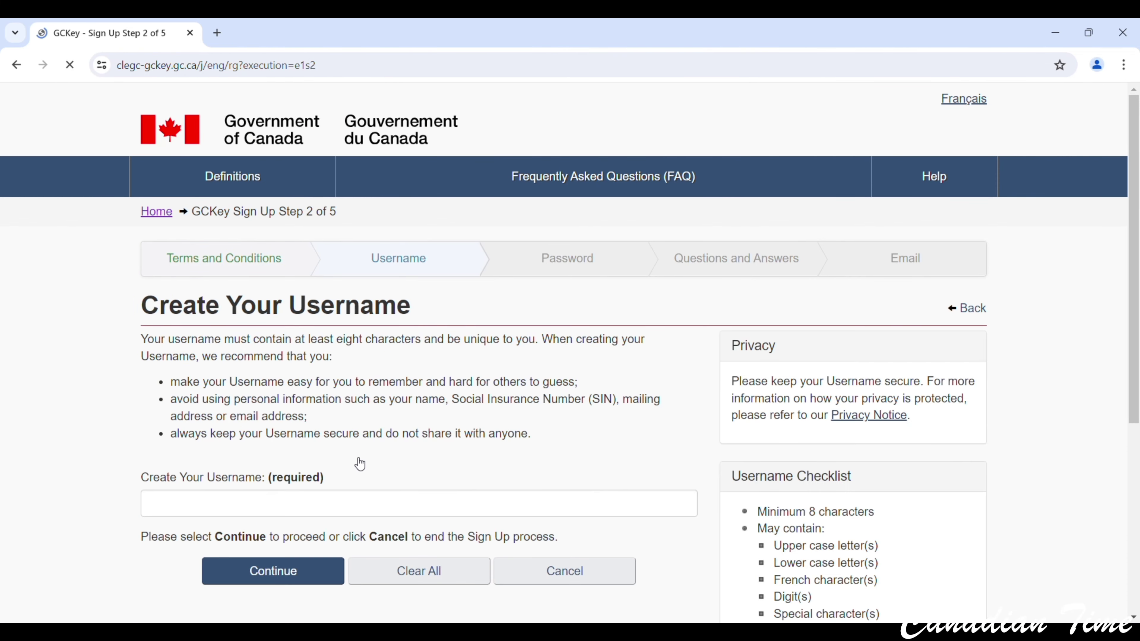
Enter a username of at least 8 characters and continue to the password step.
scroll(360, 462, "down", 1)
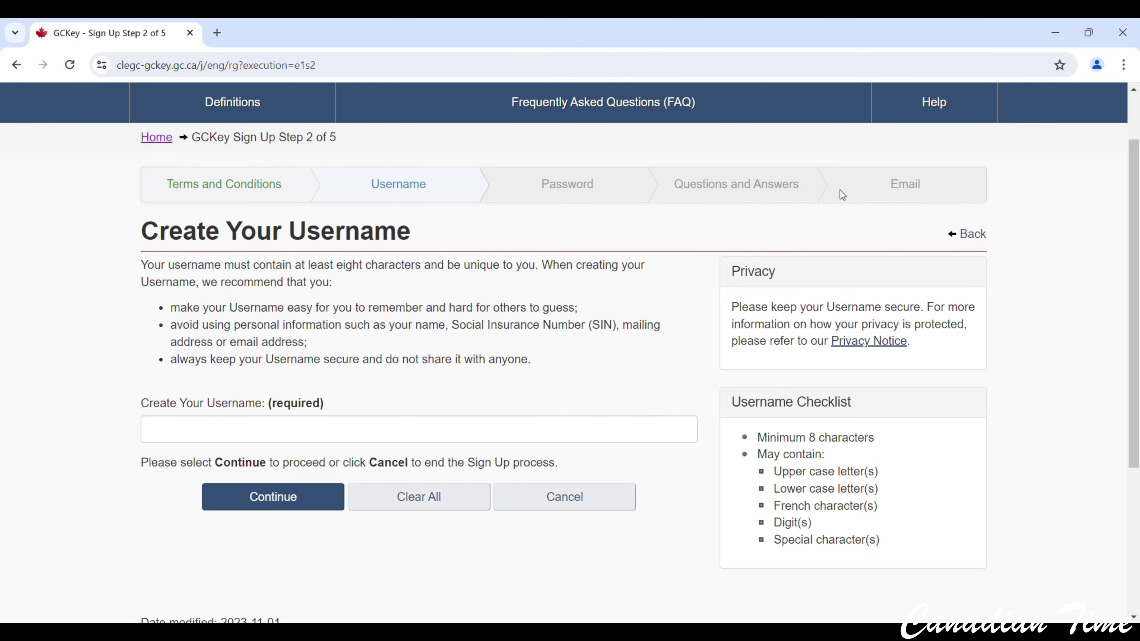
scroll(757, 178, "down", 2)
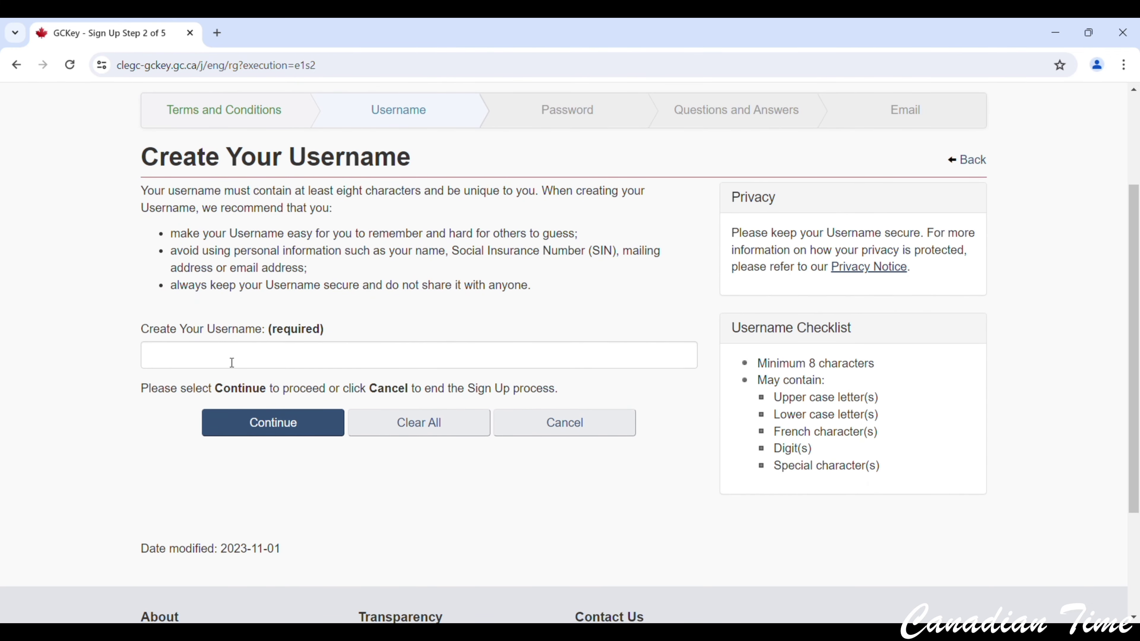
left_click(232, 362)
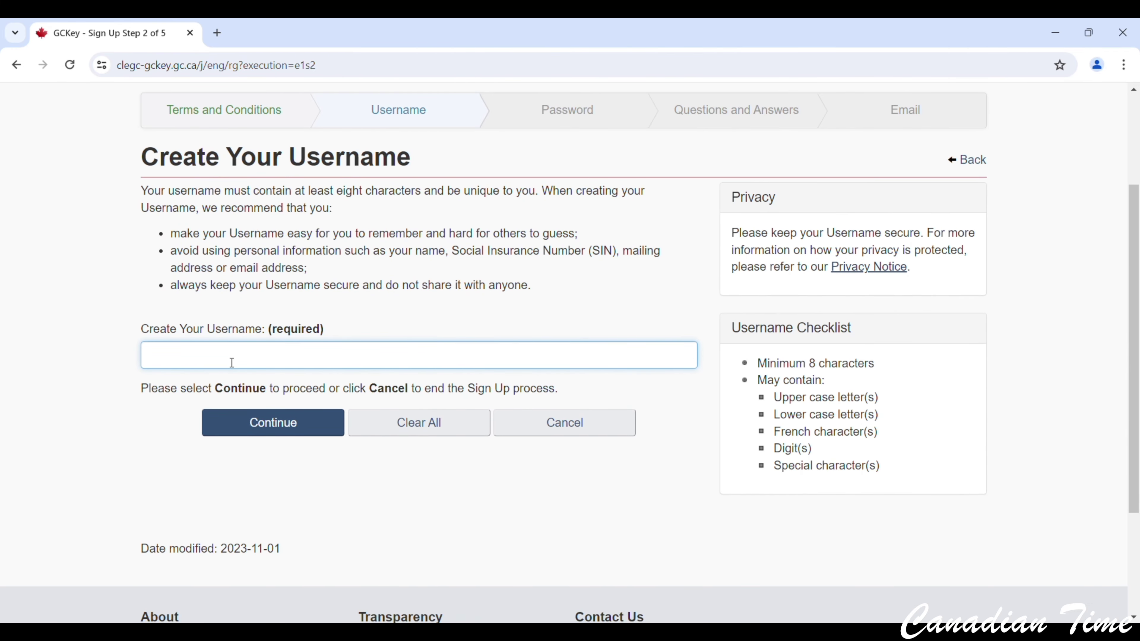
type("canadia")
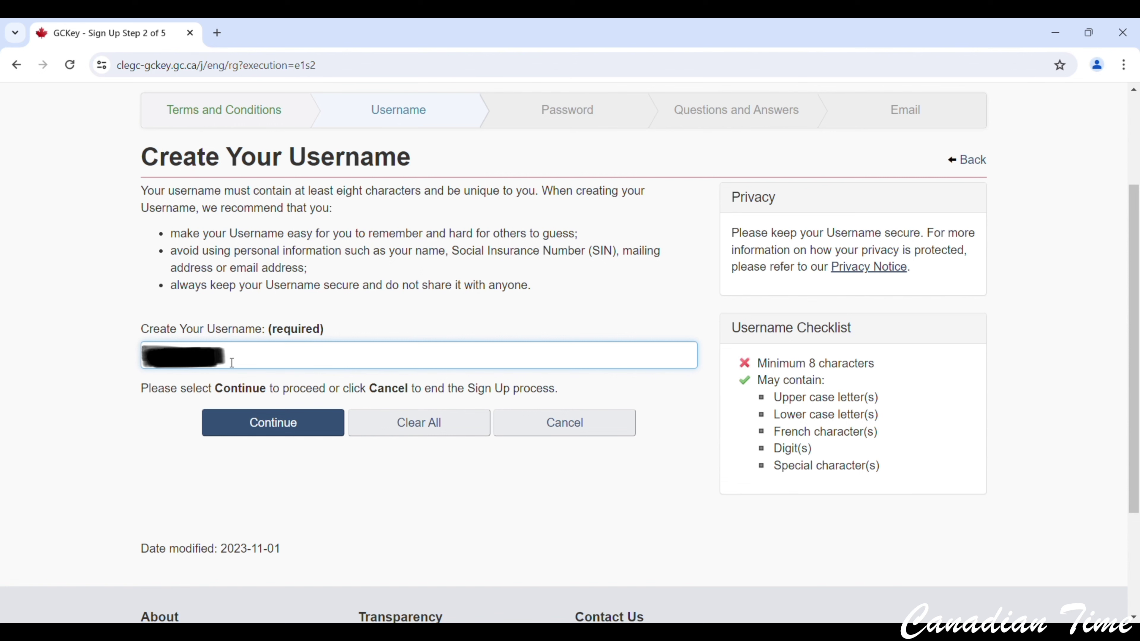
type("n")
left_click(79, 345)
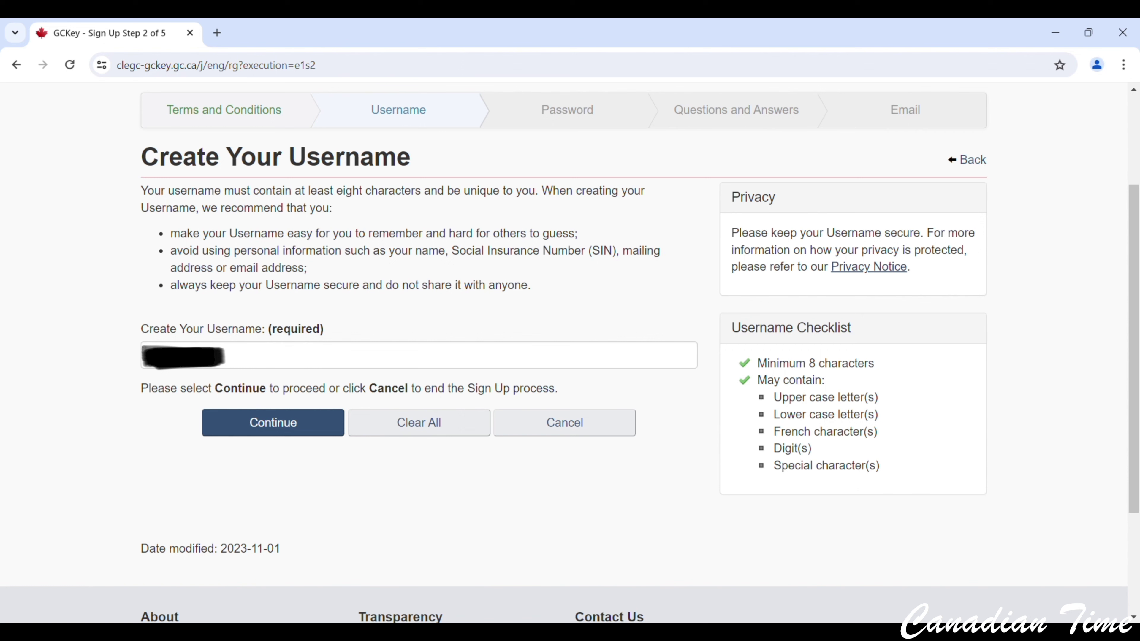
left_click(282, 438)
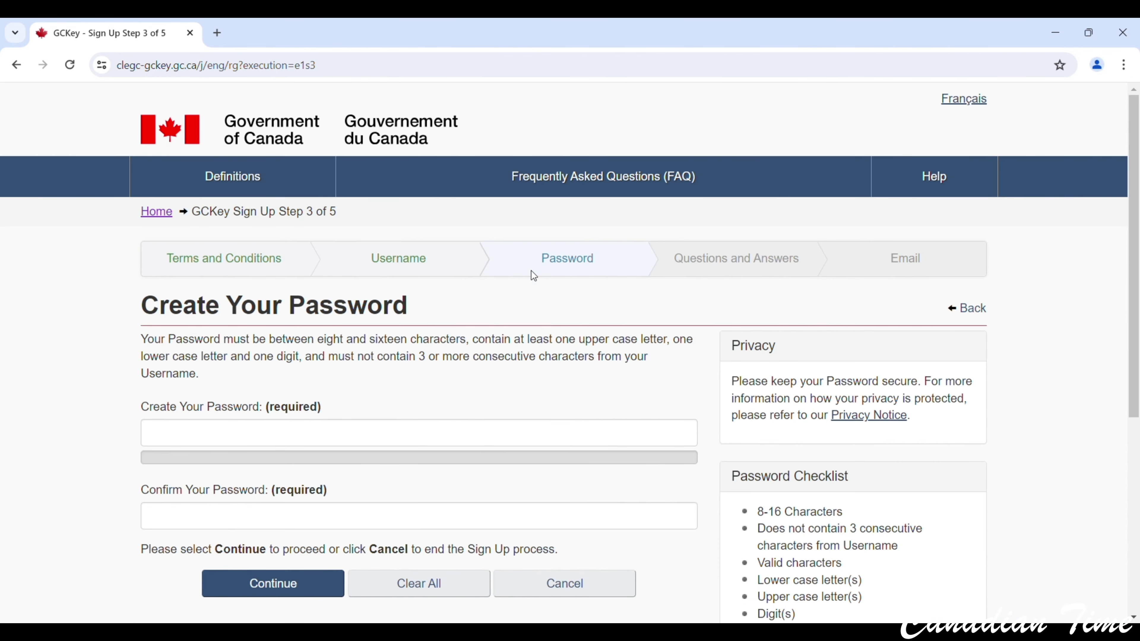
Review the password rules, highlighting the consecutive-characters requirement.
left_click(268, 443)
scroll(702, 432, "down", 3)
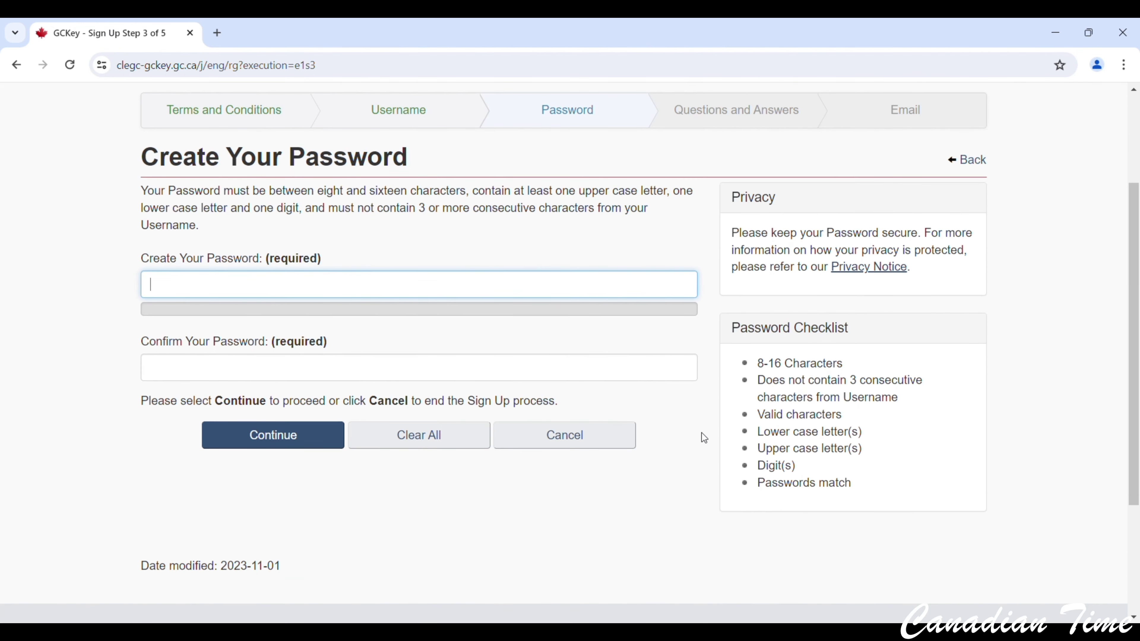
left_click_drag(765, 364, 888, 436)
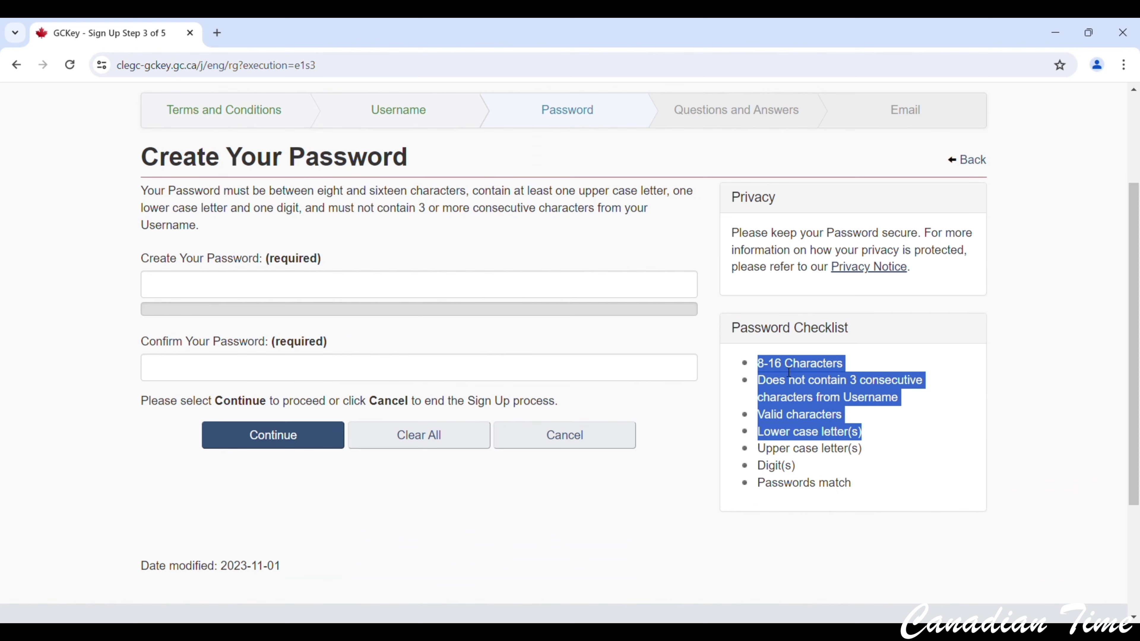
left_click(871, 378)
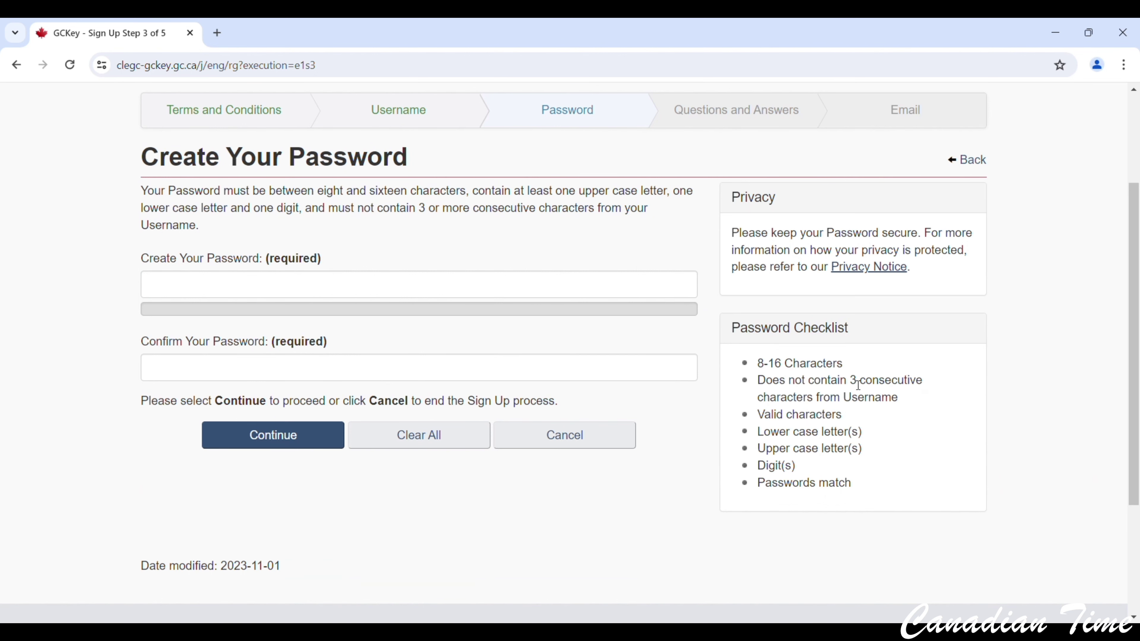
left_click_drag(849, 381, 932, 384)
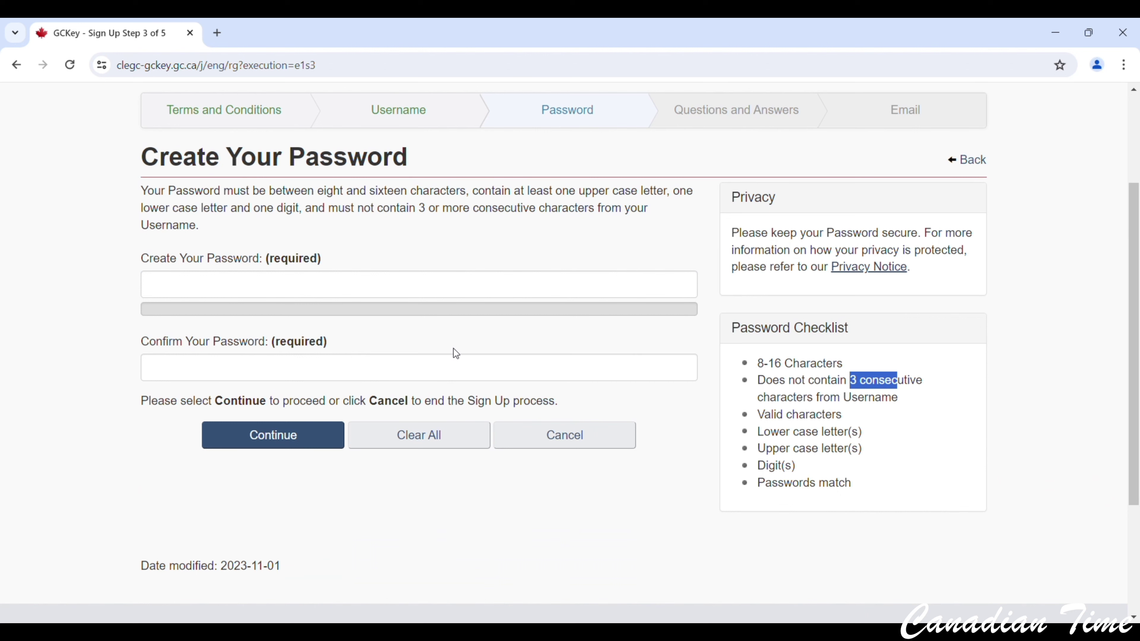
Enter and confirm the new password, then continue to the recovery questions step.
left_click(213, 292)
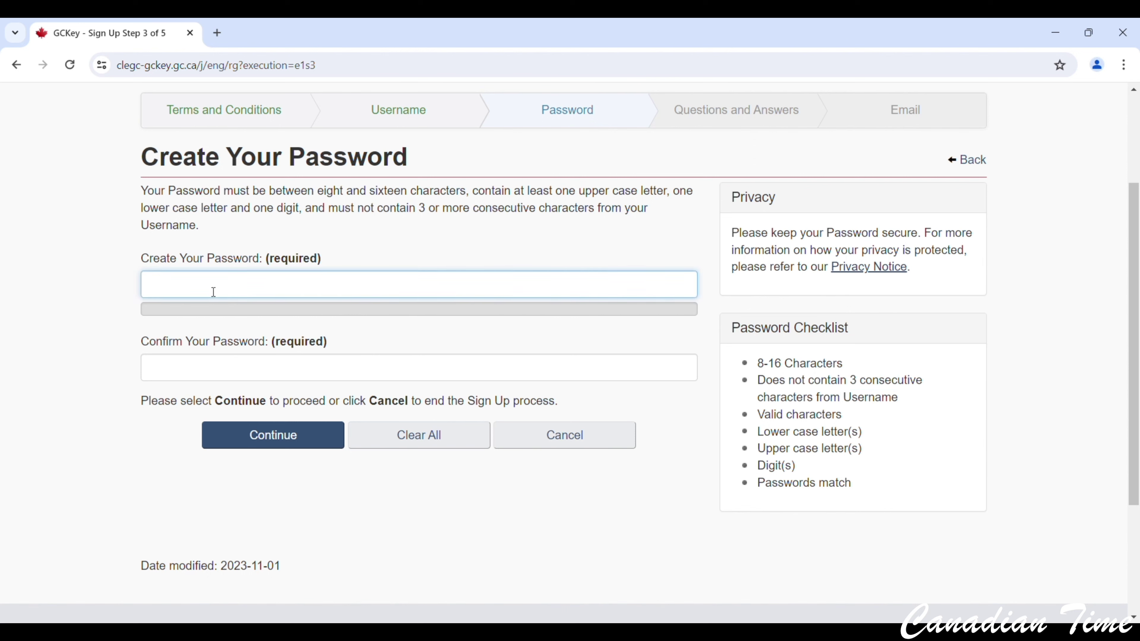
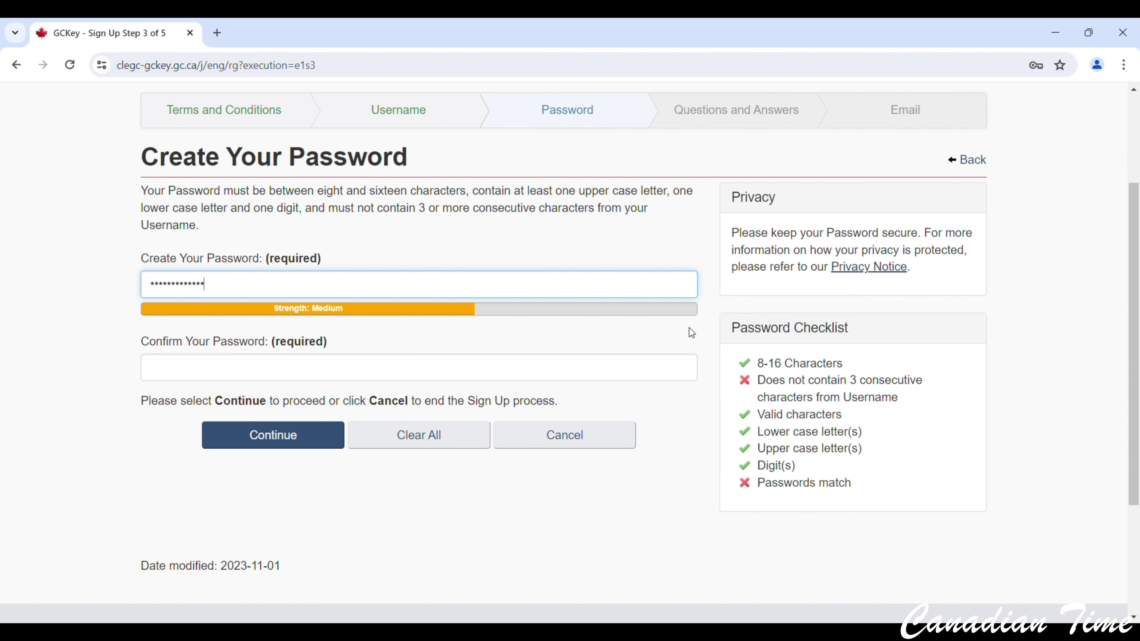
left_click(314, 373)
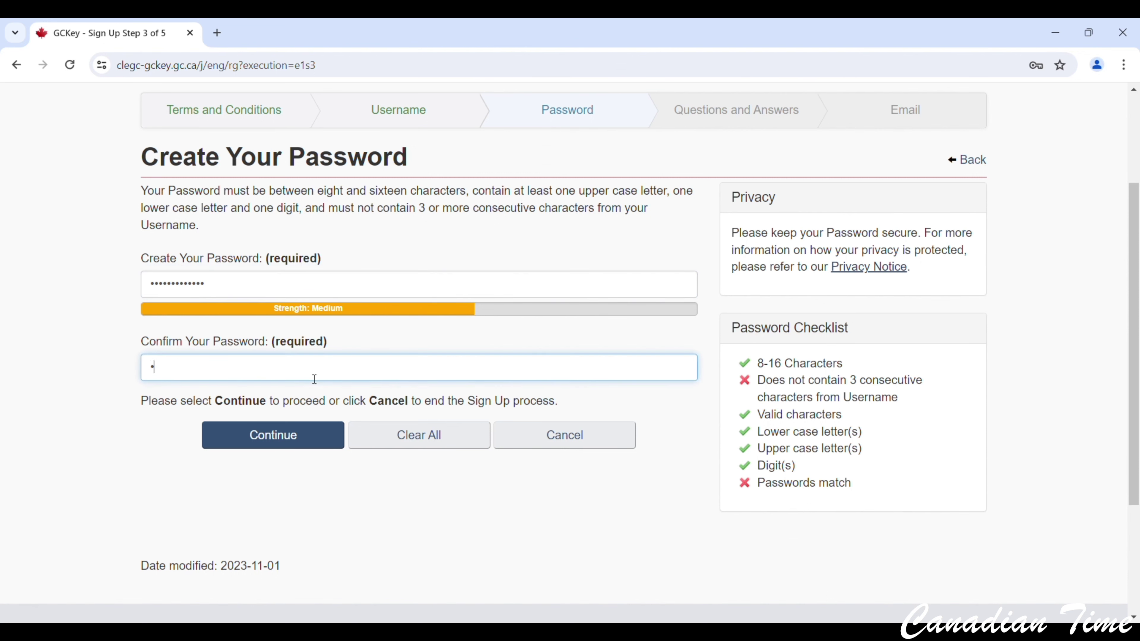
type("••••••••••••••")
left_click(302, 437)
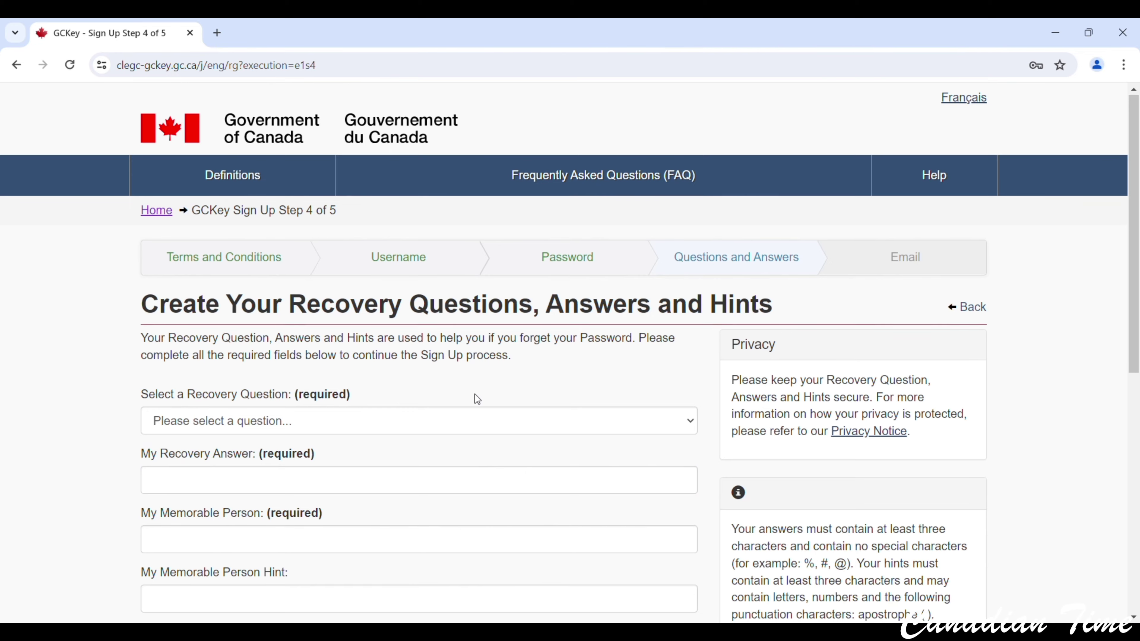
Choose 'What was my first pet's name?' and fill in the answer and memorable person.
scroll(474, 394, "down", 3)
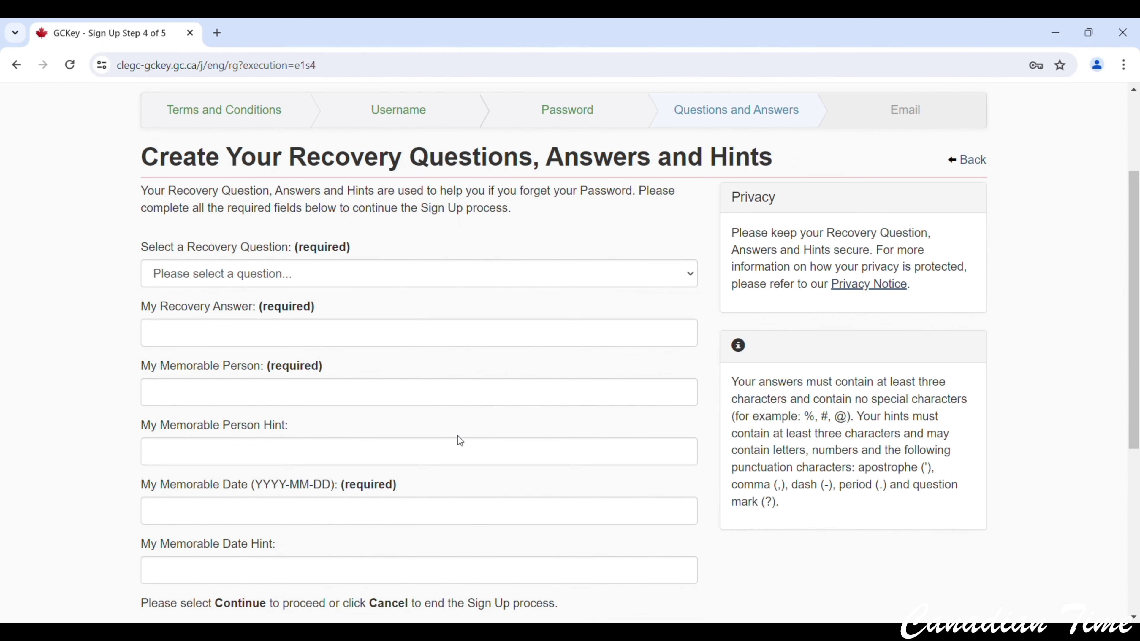
scroll(793, 337, "up", 3)
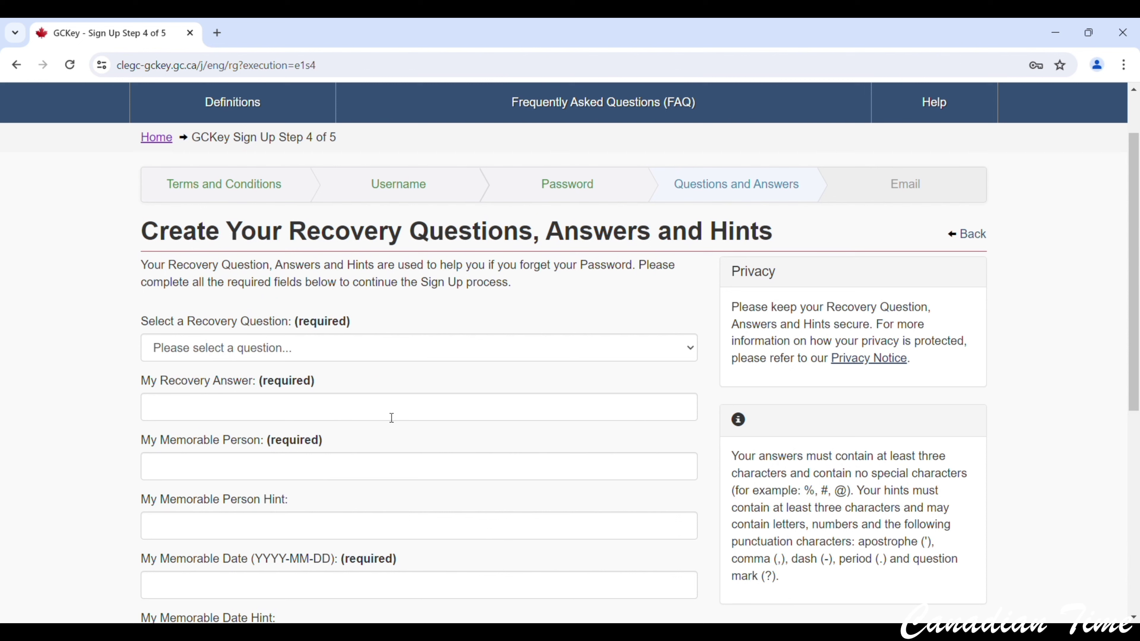
left_click(233, 357)
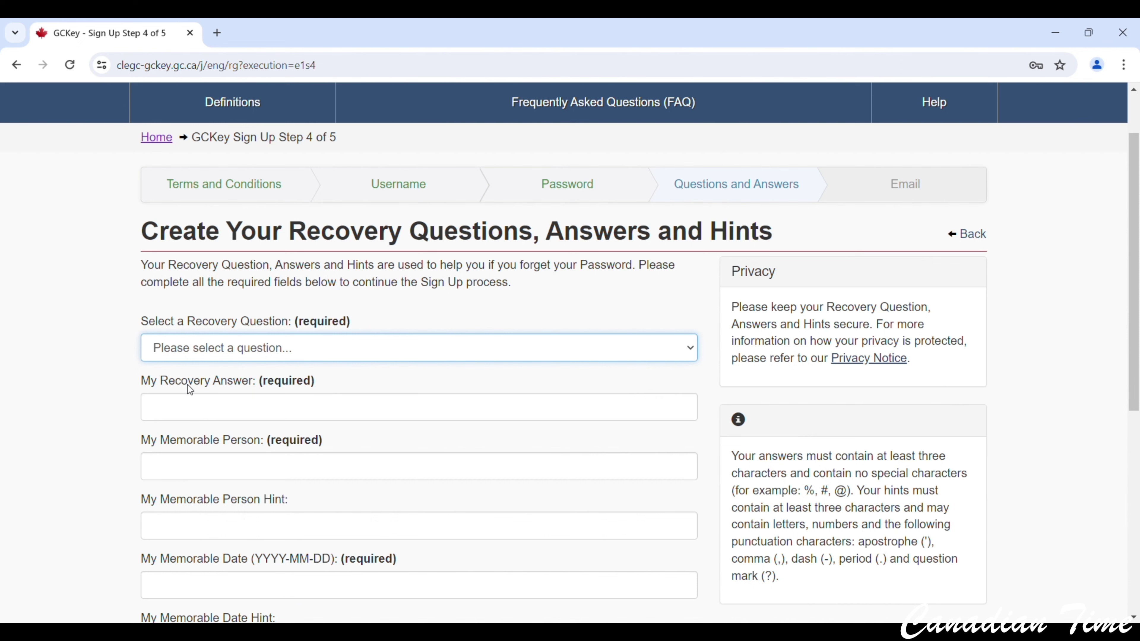
key("Down")
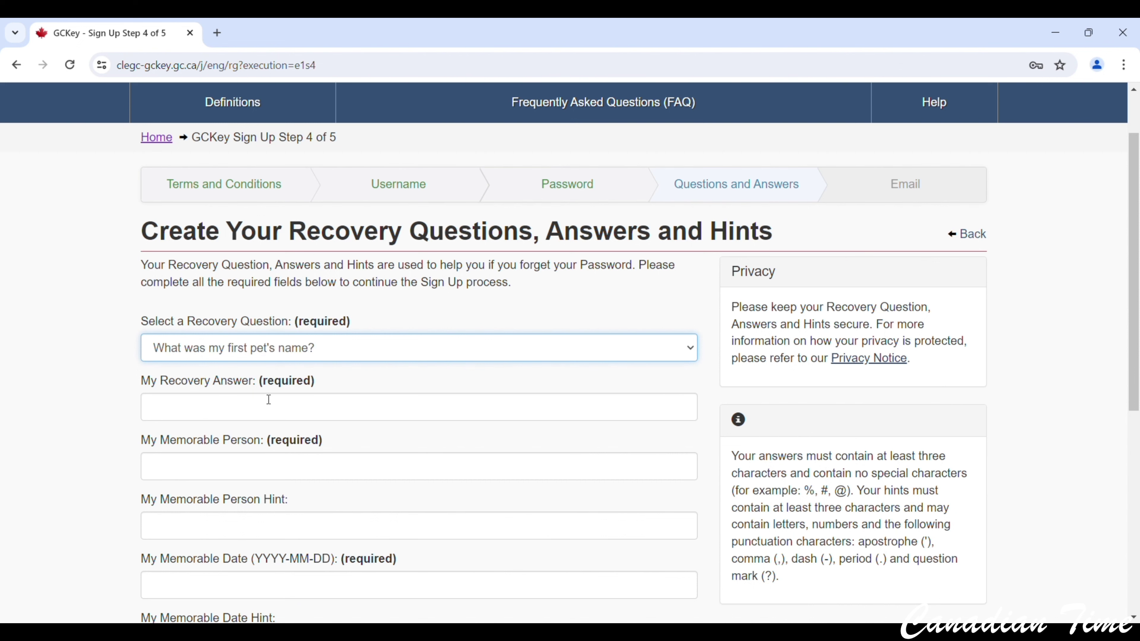
left_click(264, 413)
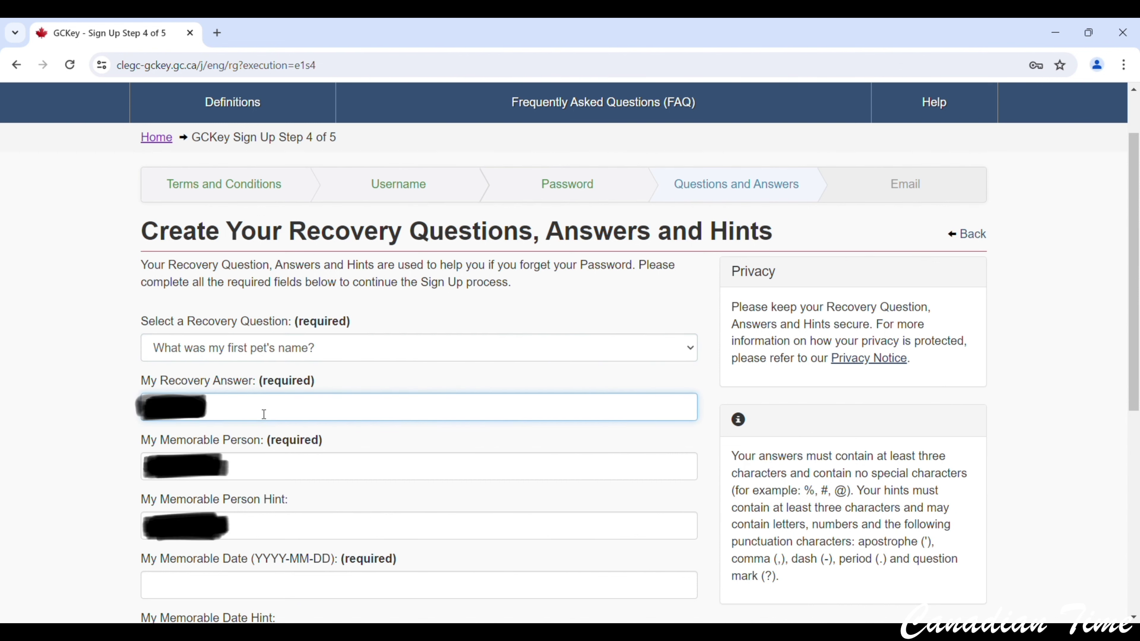
left_click(237, 446)
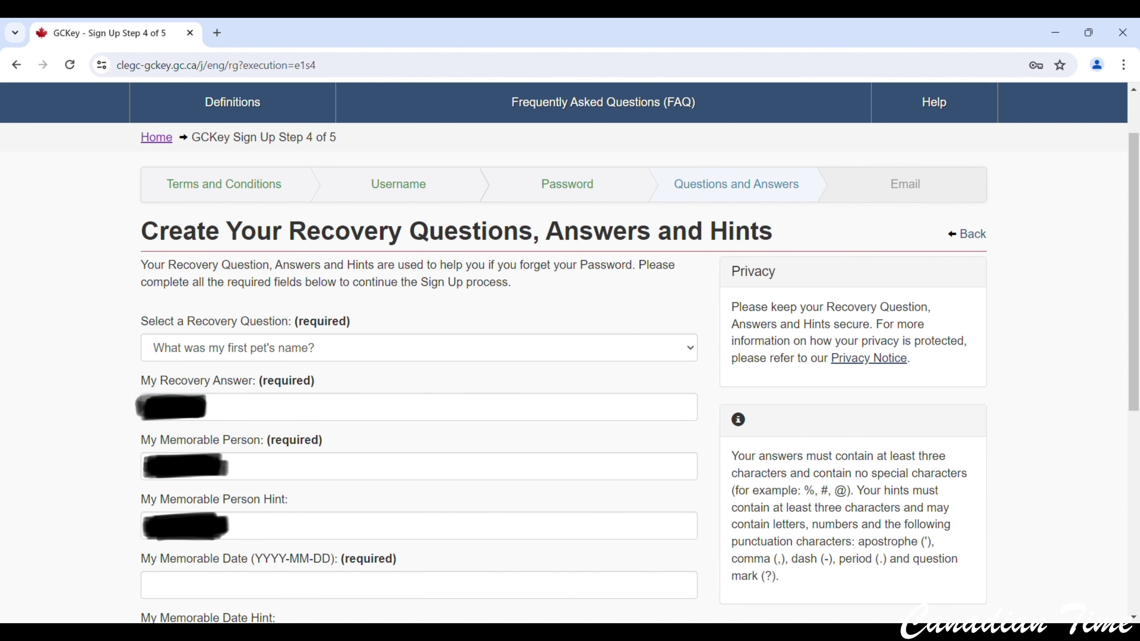
Fill in the memorable person hint, memorable date and date hint, then continue to step 5.
left_click(272, 535)
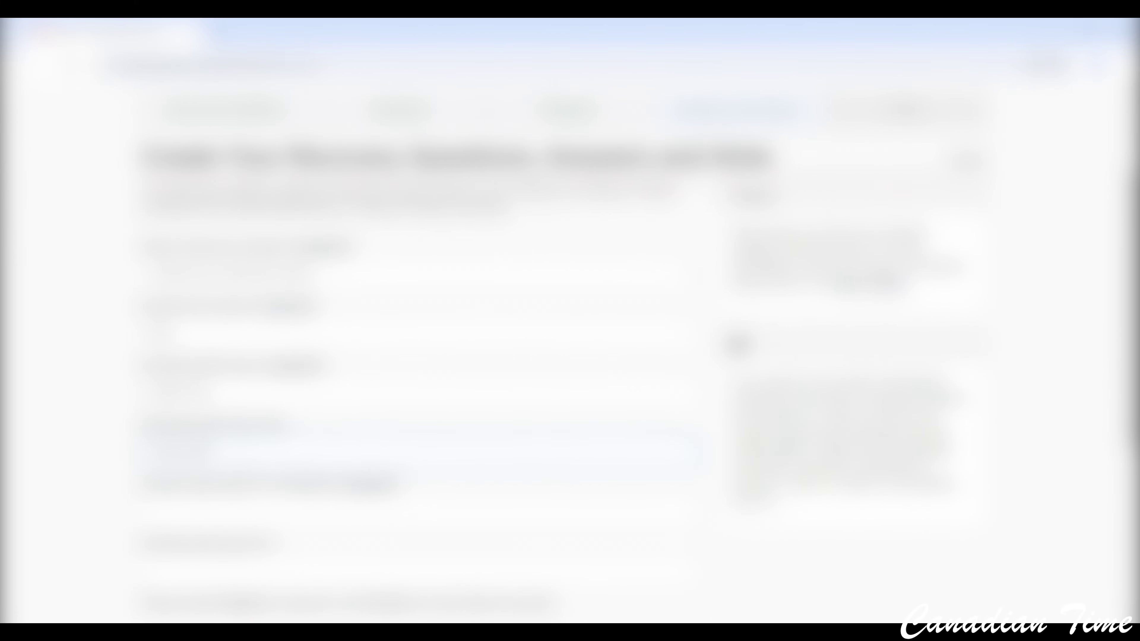
scroll(547, 359, "down", 2)
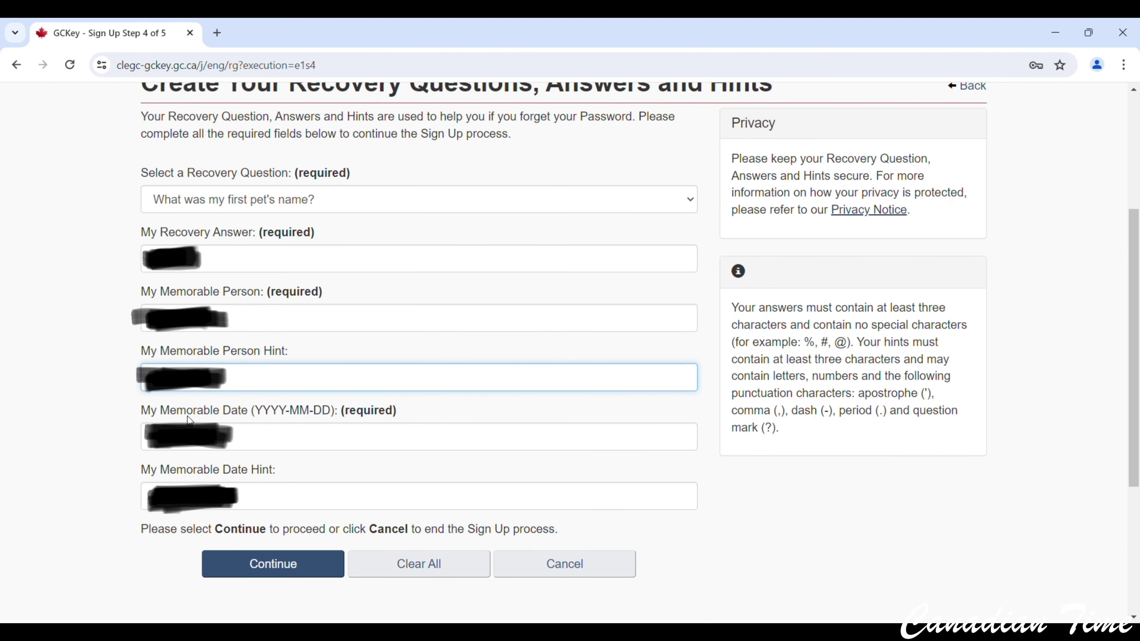
left_click(264, 448)
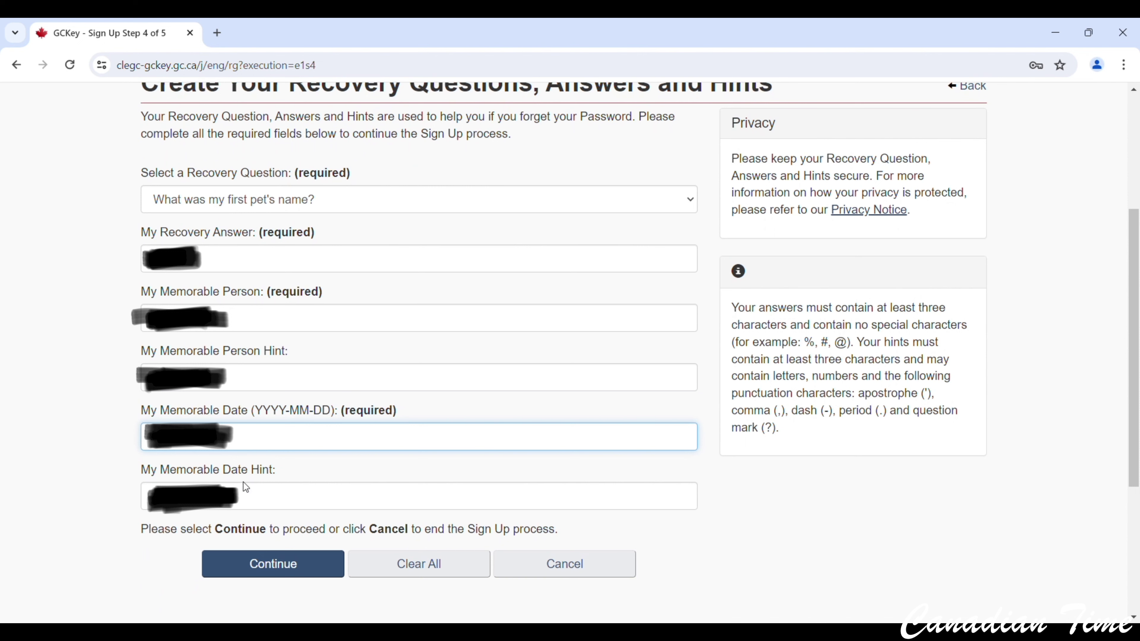
left_click(245, 502)
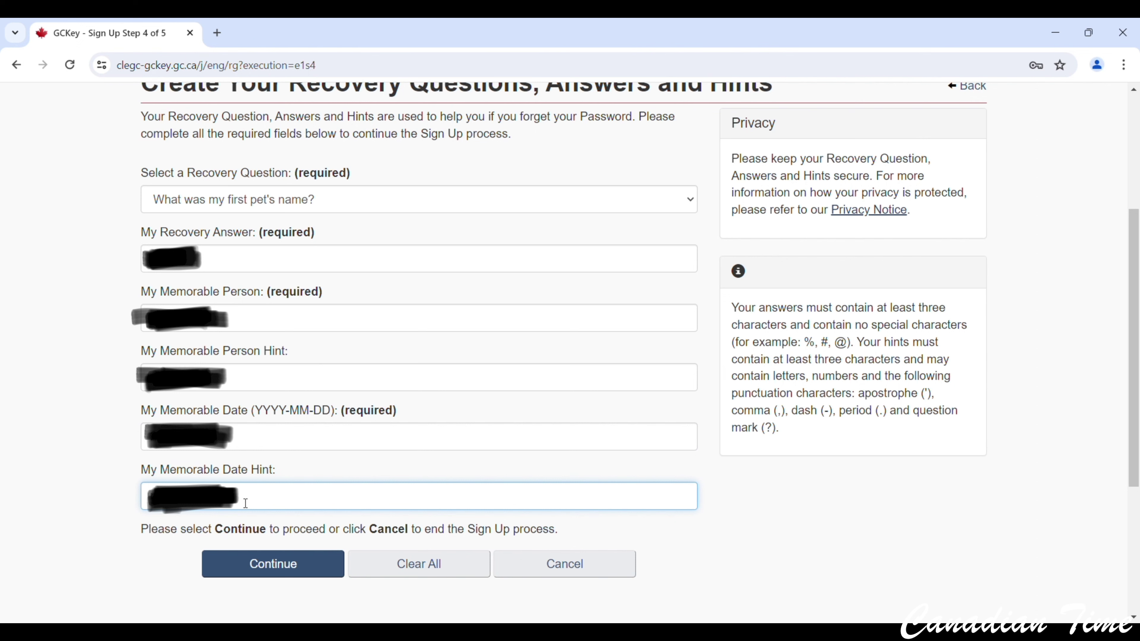
left_click(71, 459)
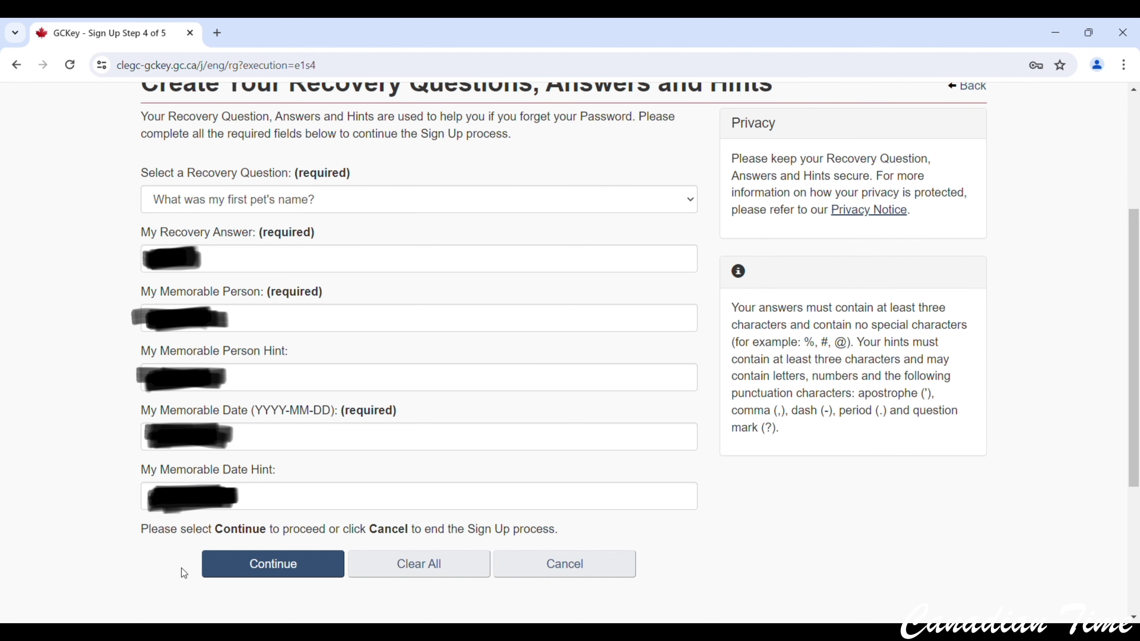
left_click(260, 567)
scroll(283, 507, "down", 2)
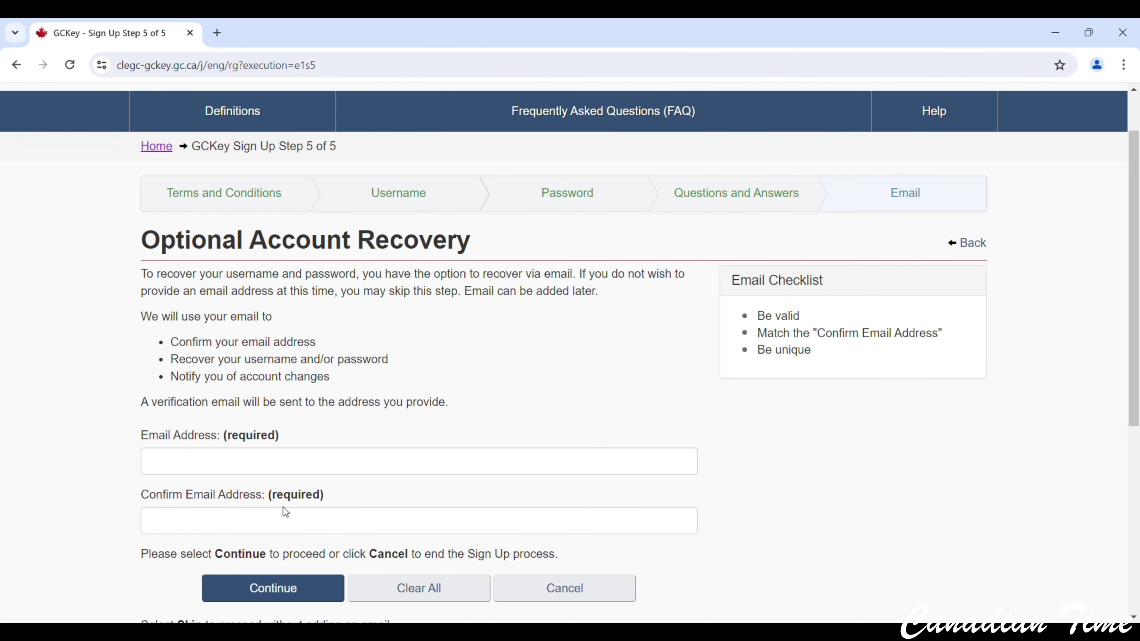
Enter and confirm the recovery e-mail address, then submit to complete GCKey sign-up.
left_click(189, 455)
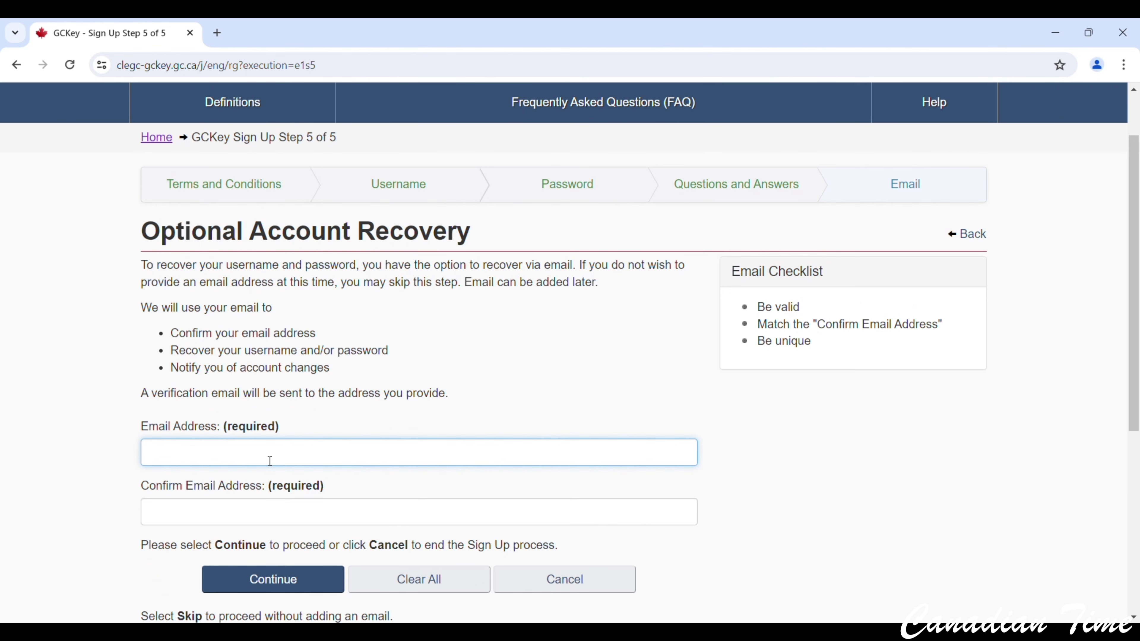
scroll(270, 461, "down", 2)
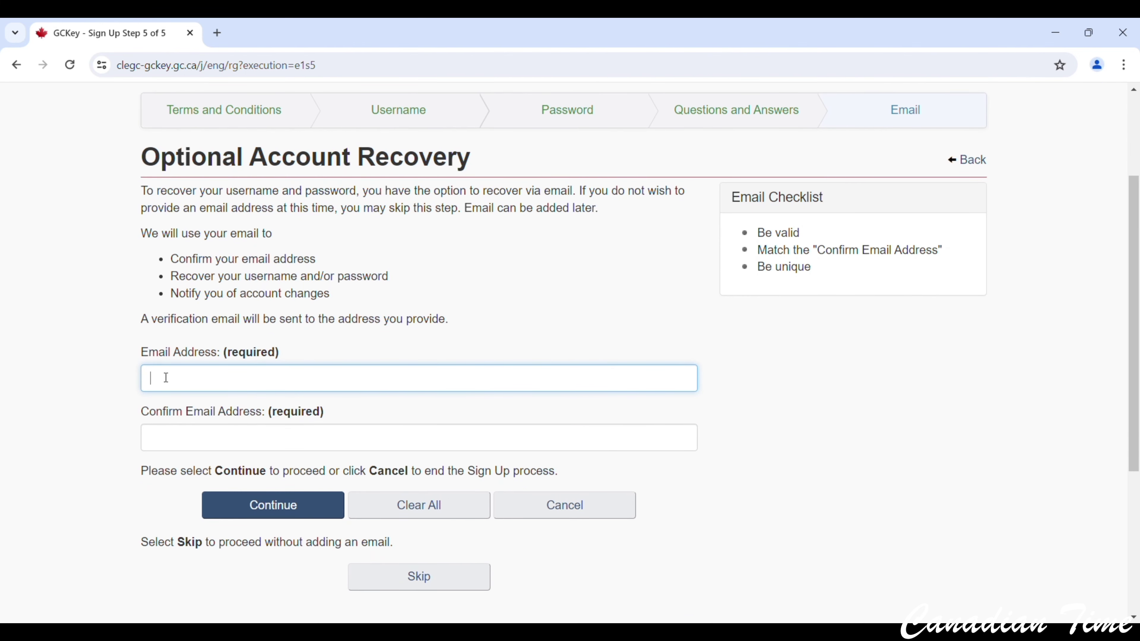
left_click(198, 439)
left_click(199, 376)
type("abc@123.com")
left_click(208, 437)
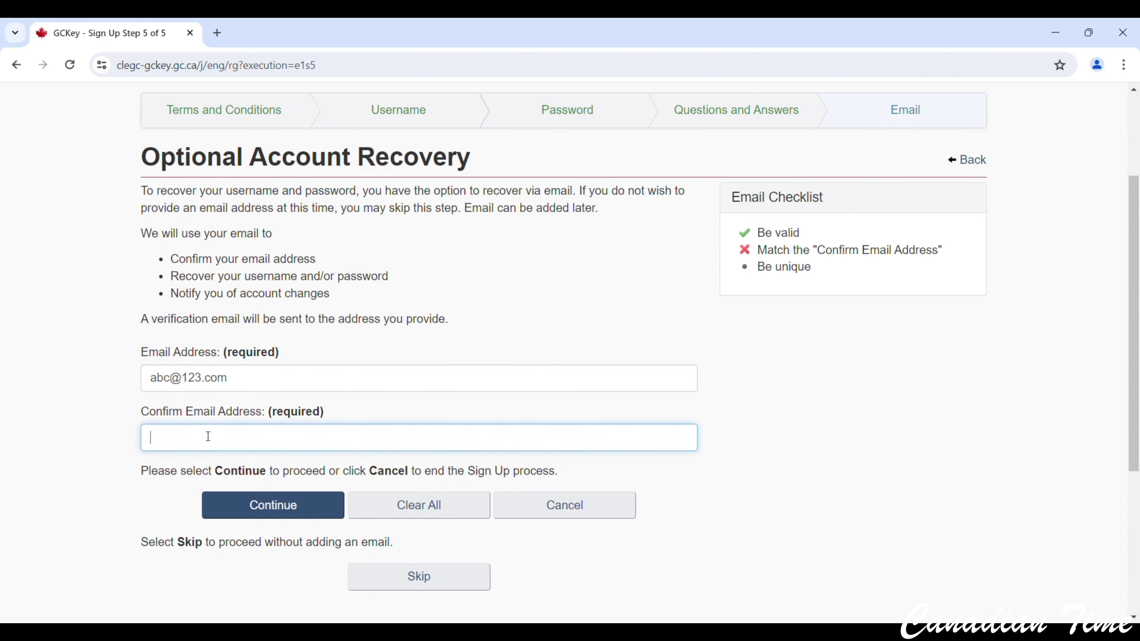
type("abc@123.com")
left_click(106, 437)
left_click(284, 506)
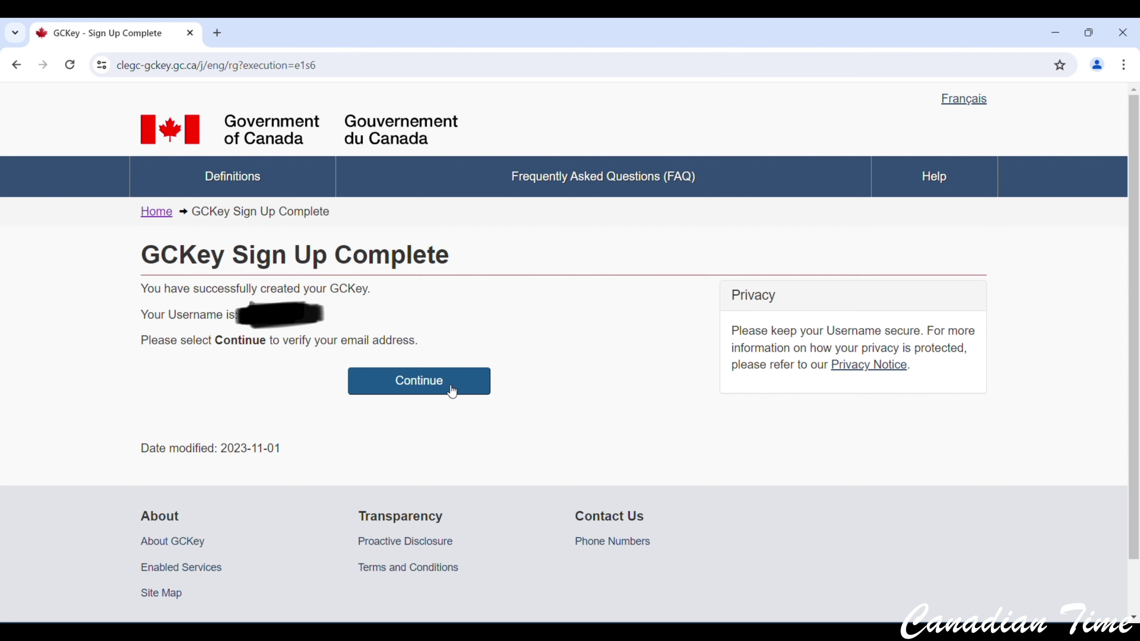
Highlight the words 'email' and 'GCKey' on the sign-up completion page.
double_click(354, 340)
left_click(381, 318)
left_click_drag(142, 256, 231, 258)
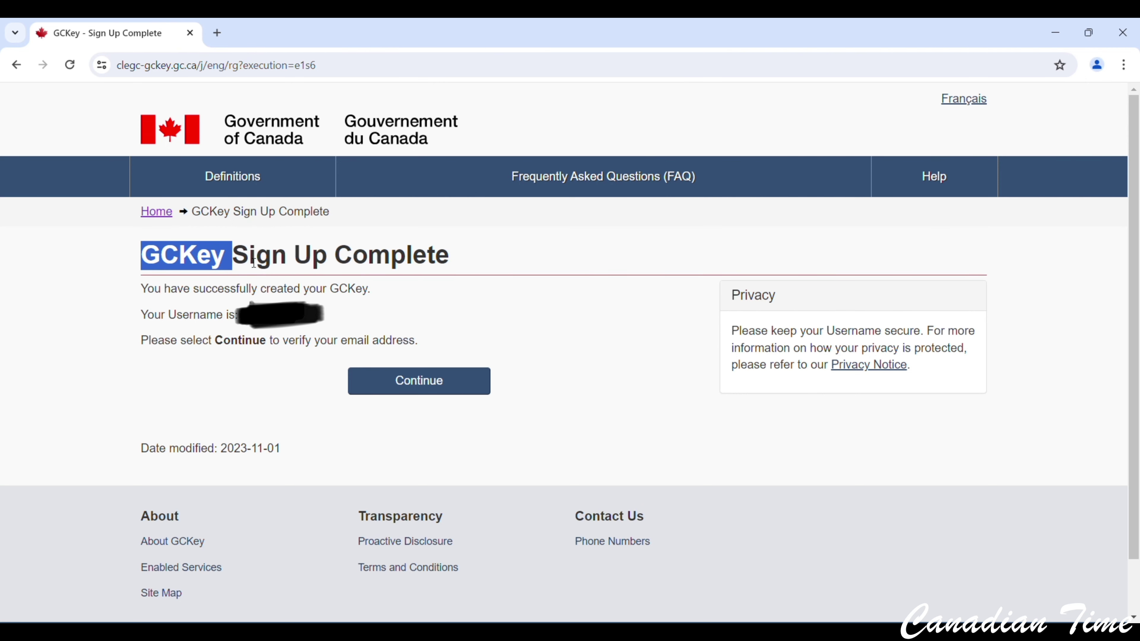
Search 'ircc login' in a new tab and sign in with GCKey to reach the confirmation-code page.
key("ctrl+t")
left_click(453, 318)
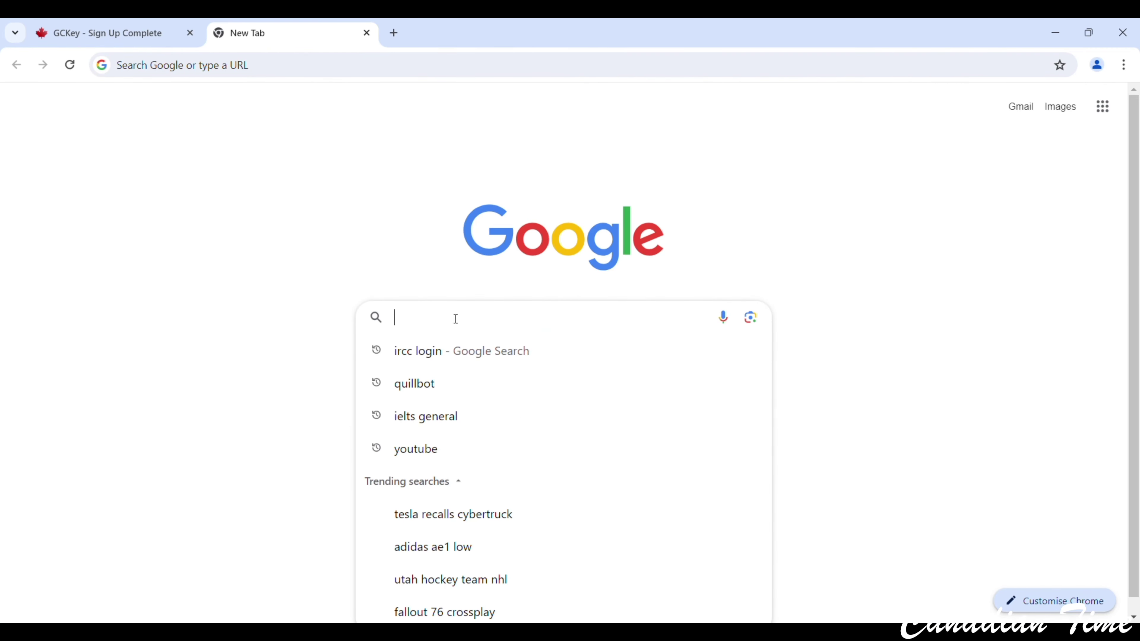
left_click(429, 350)
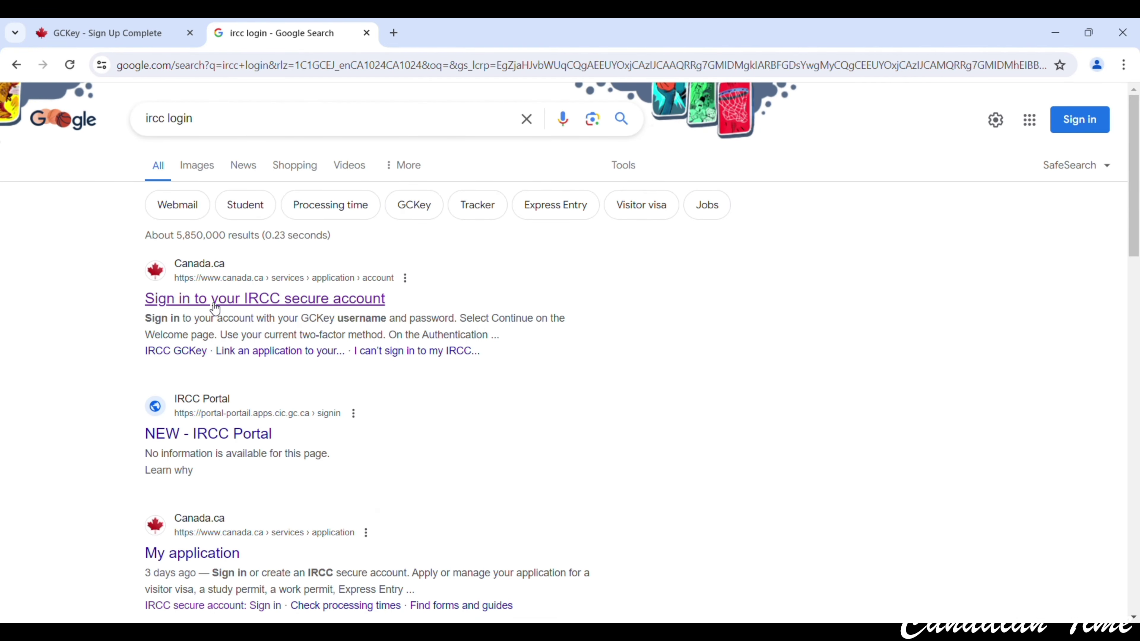
left_click(212, 300)
scroll(460, 326, "down", 5)
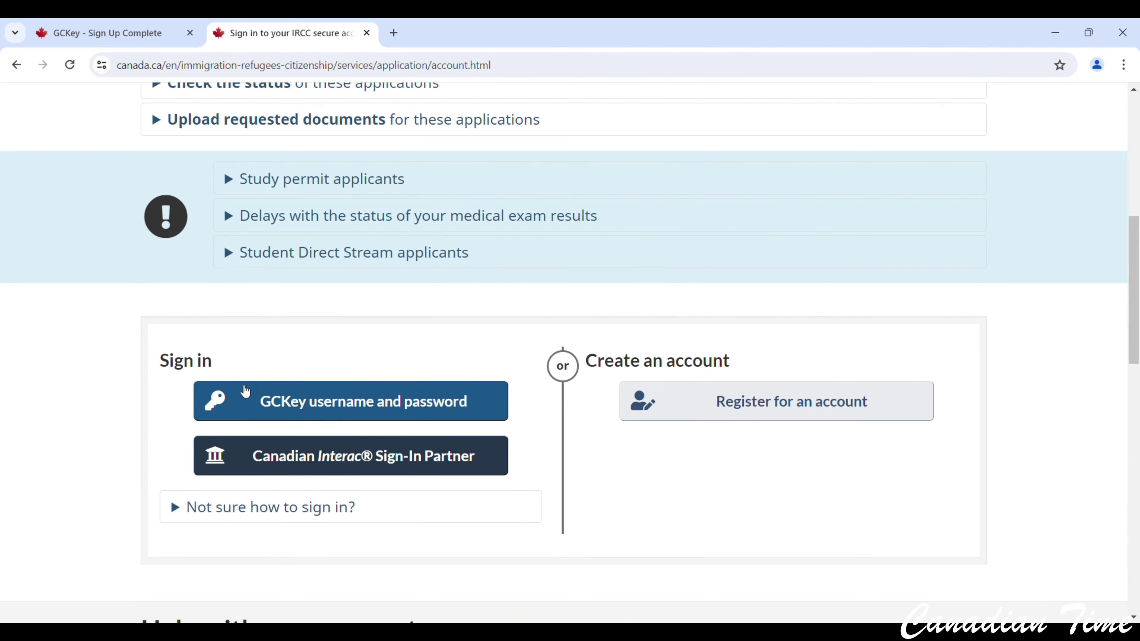
left_click(287, 399)
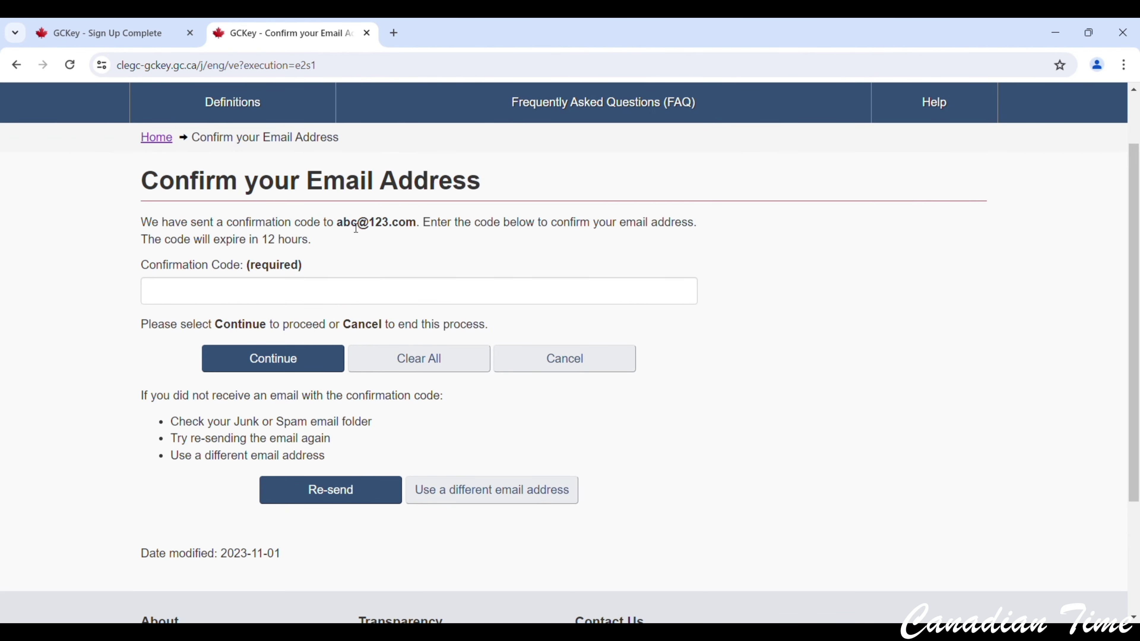
left_click_drag(337, 223, 420, 231)
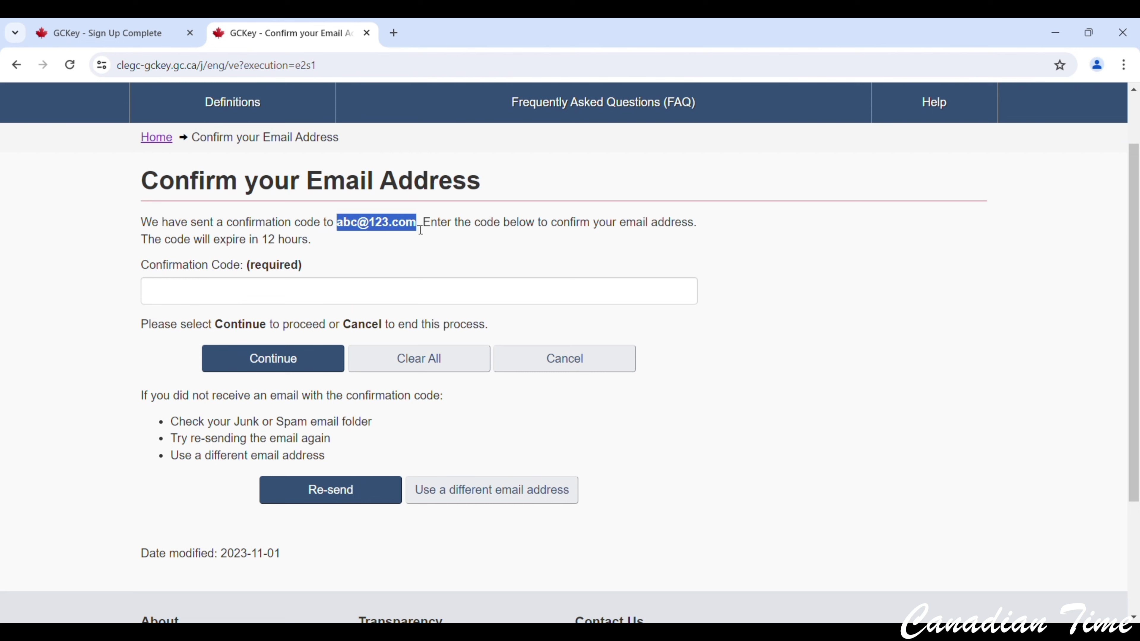
left_click(235, 299)
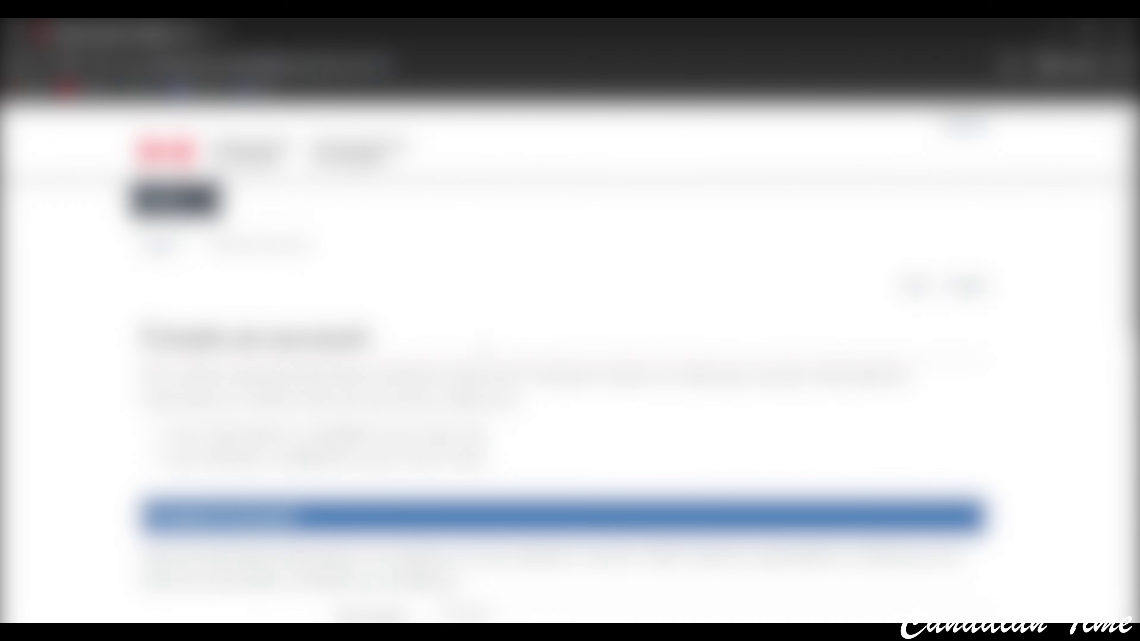
Submit the IRCC profile with given name, last name, e-mail and English notifications.
scroll(570, 359, "down", 2)
scroll(323, 349, "down", 5)
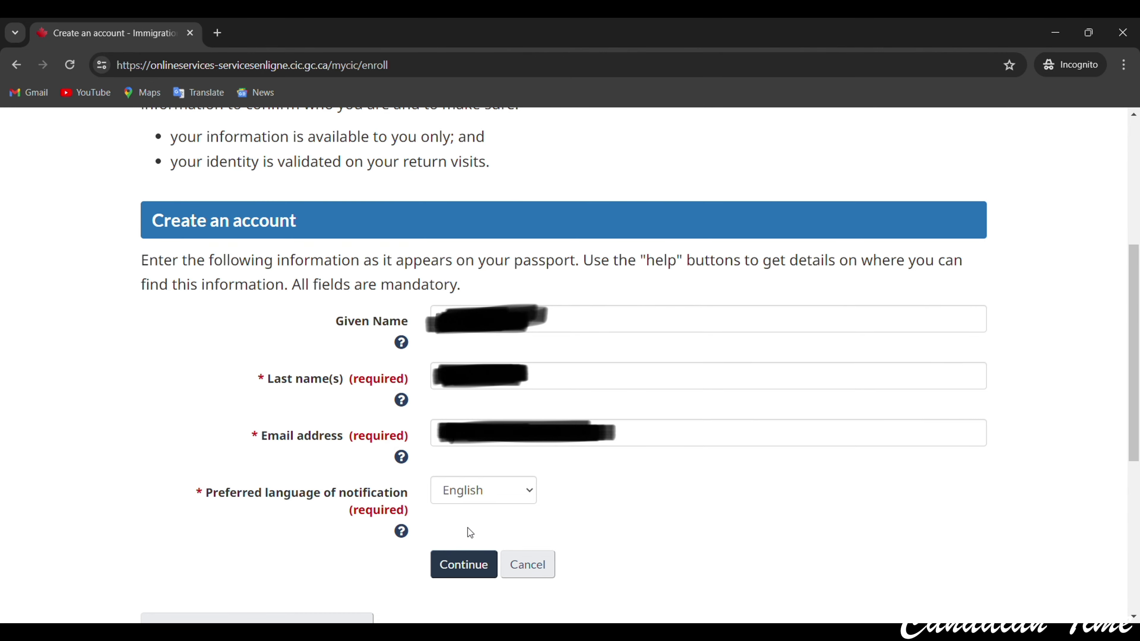
left_click(458, 574)
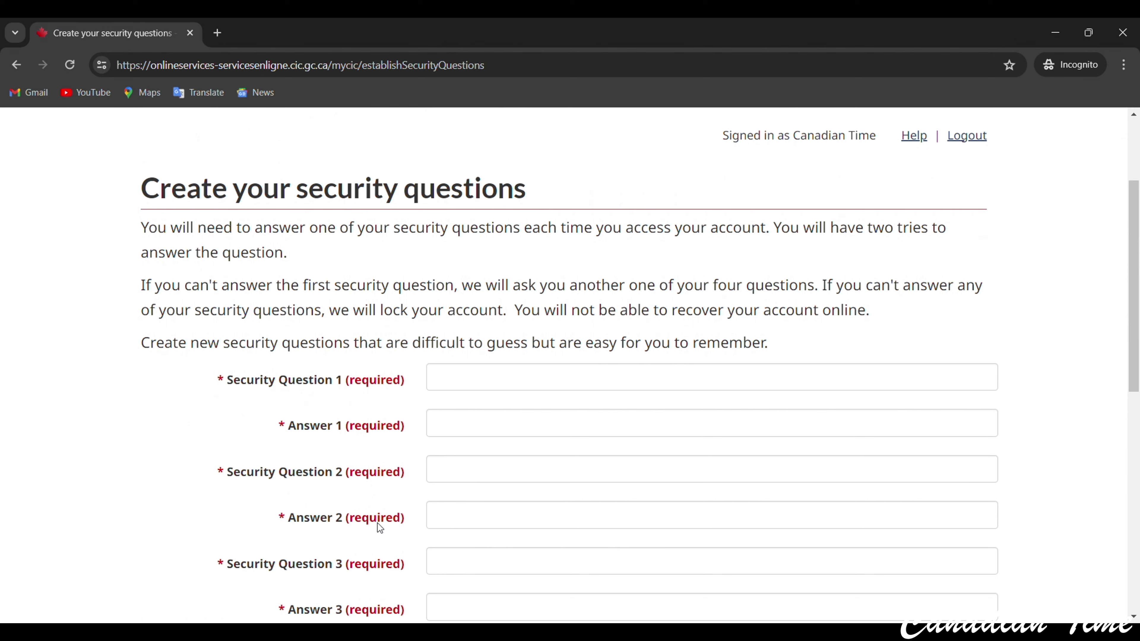
Fill in the first security question and answer pairs, moving on to the second question.
scroll(413, 345, "down", 5)
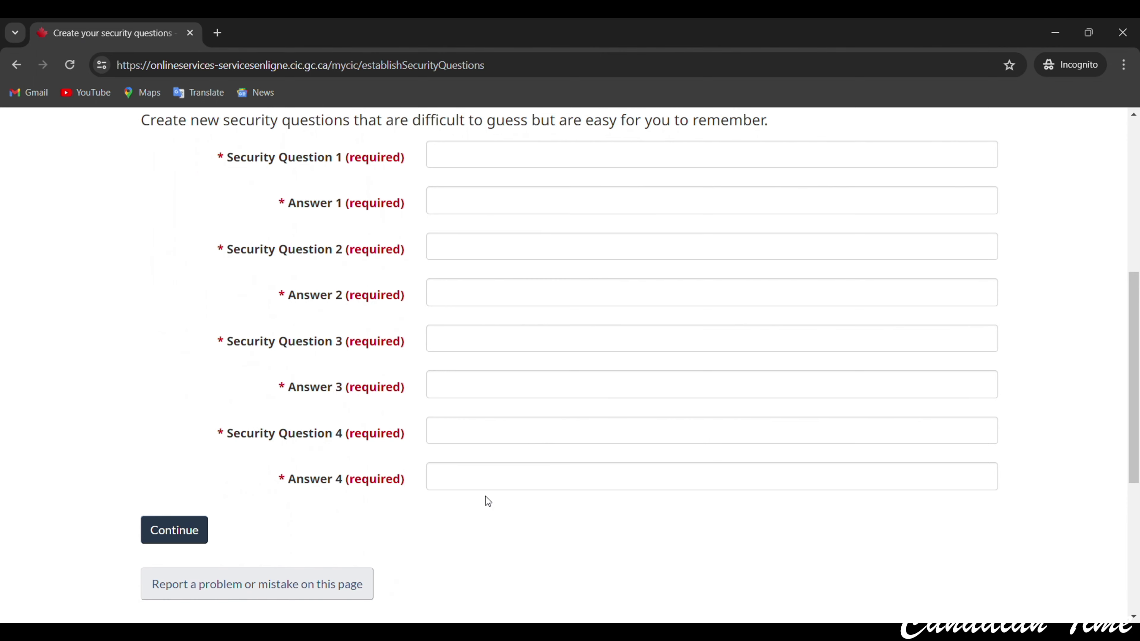
scroll(487, 501, "up", 2)
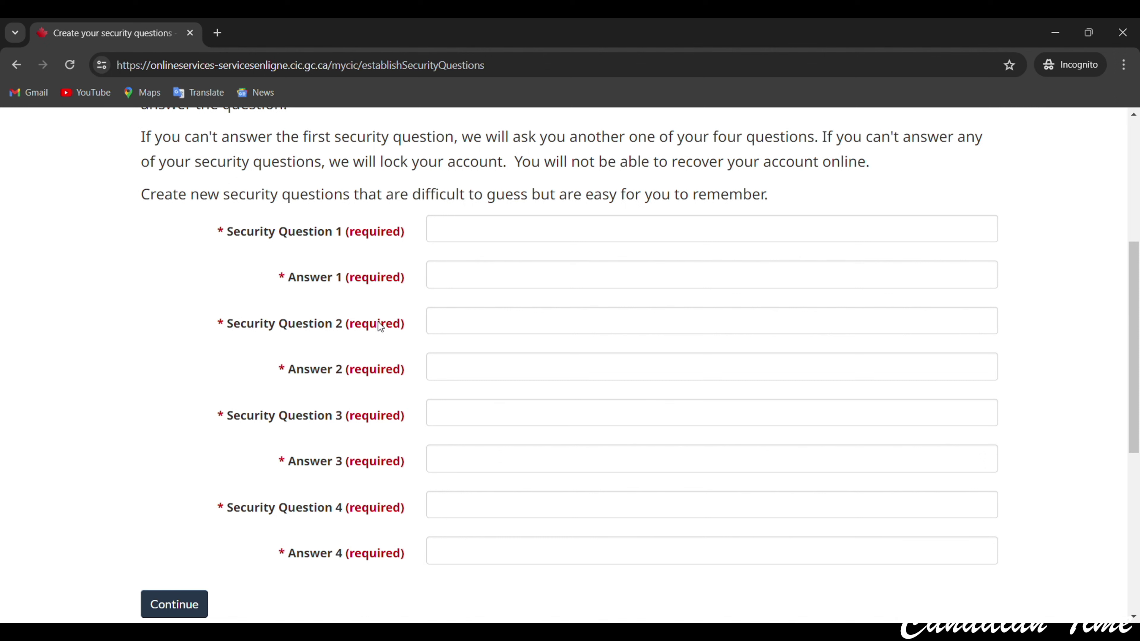
left_click(471, 235)
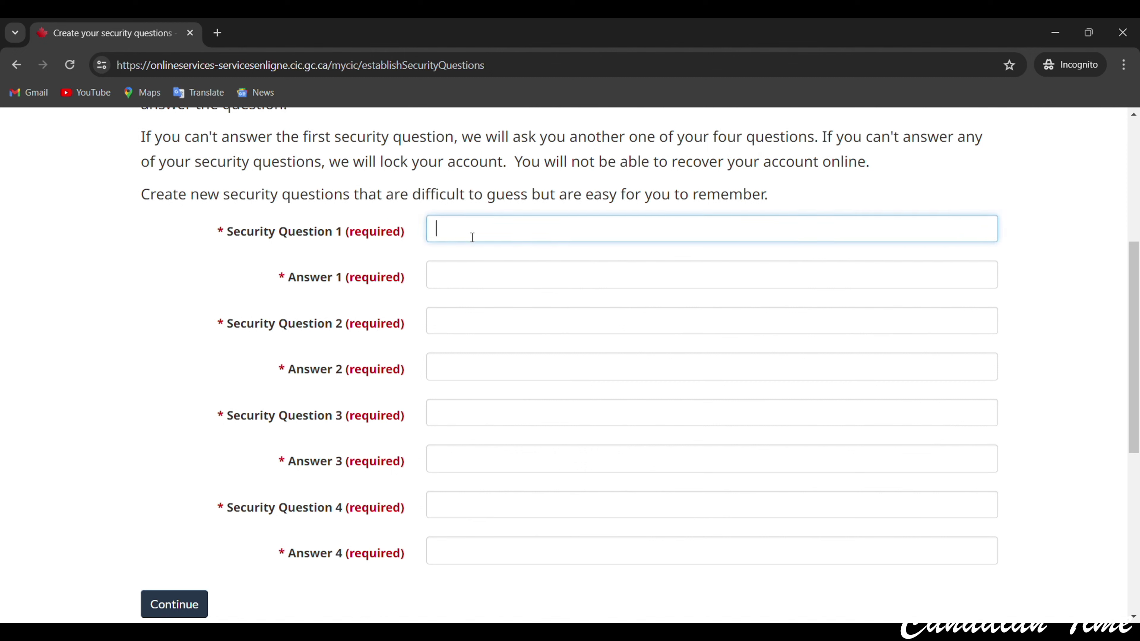
left_click(479, 281)
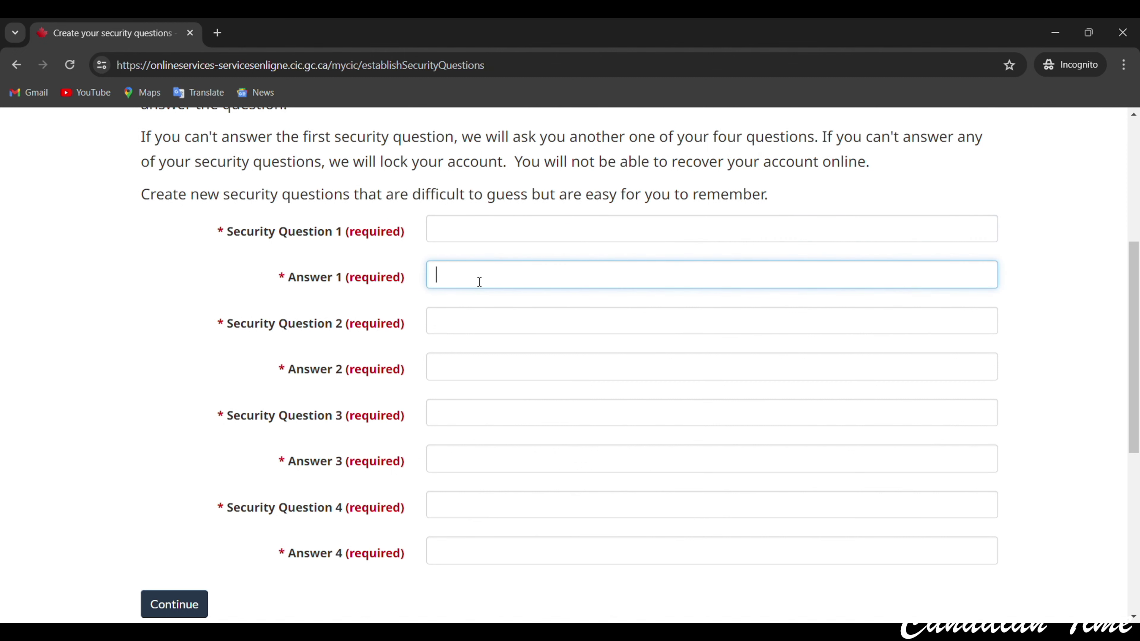
left_click(449, 333)
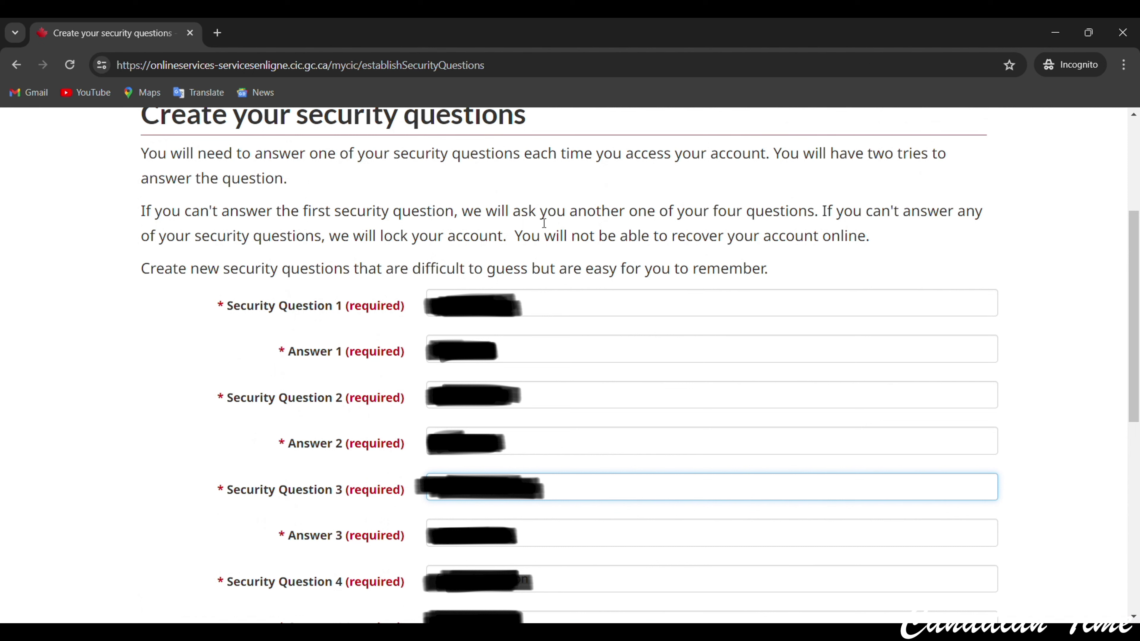
Highlight the notes about alternate questions and account lockout, then submit all four pairs.
left_click_drag(640, 215, 838, 220)
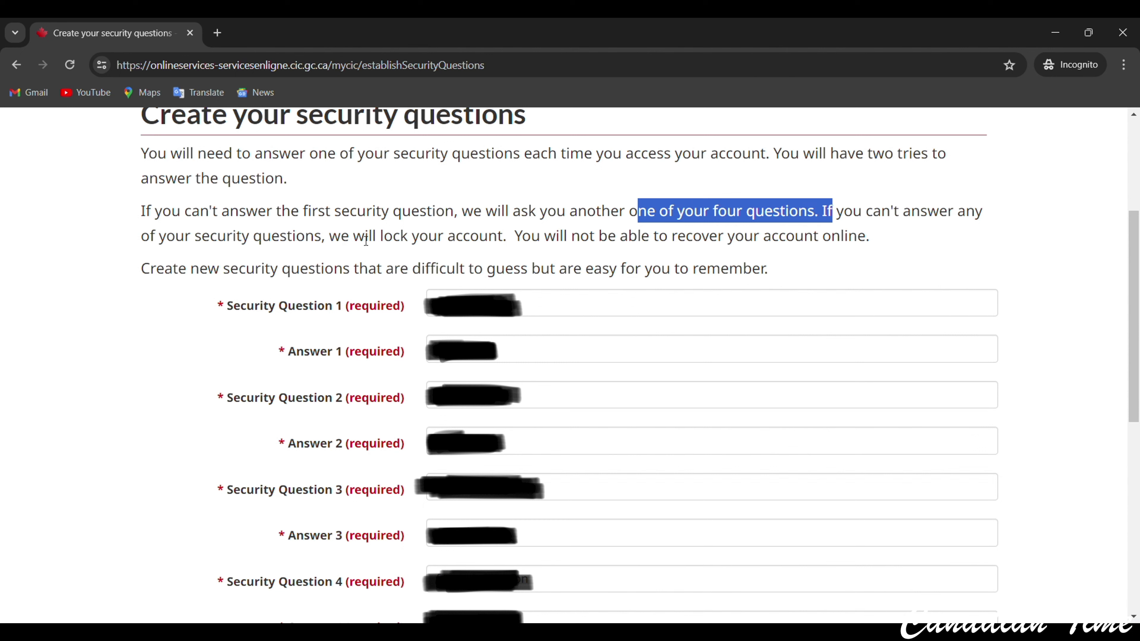
left_click_drag(329, 237, 504, 243)
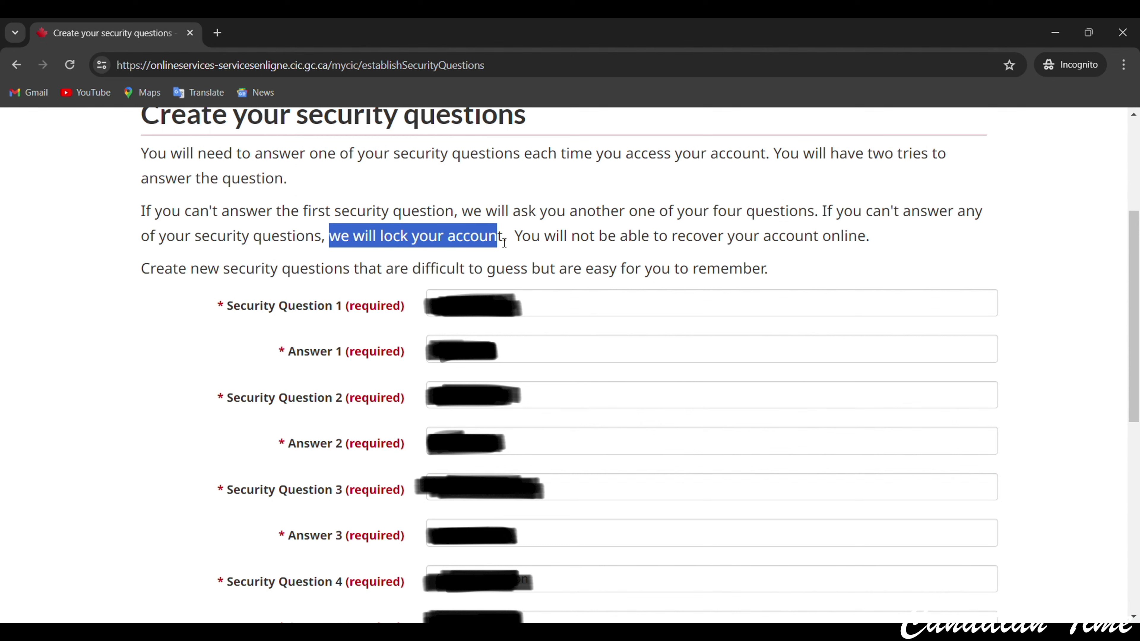
scroll(529, 300, "down", 2)
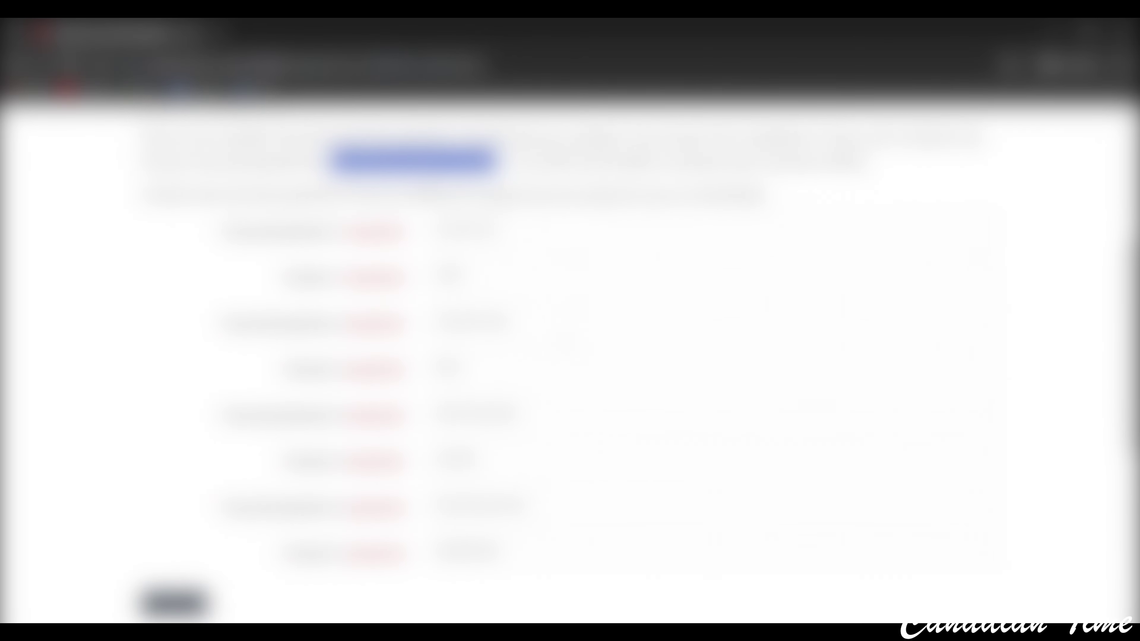
scroll(570, 315, "down", 2)
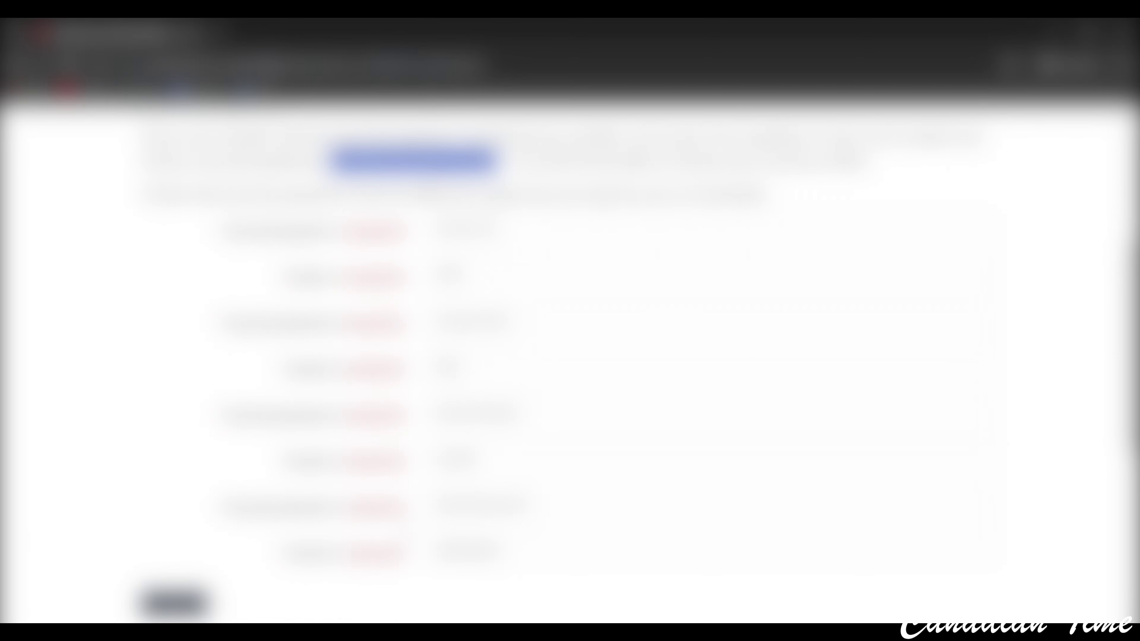
scroll(570, 314, "down", 4)
left_click(202, 534)
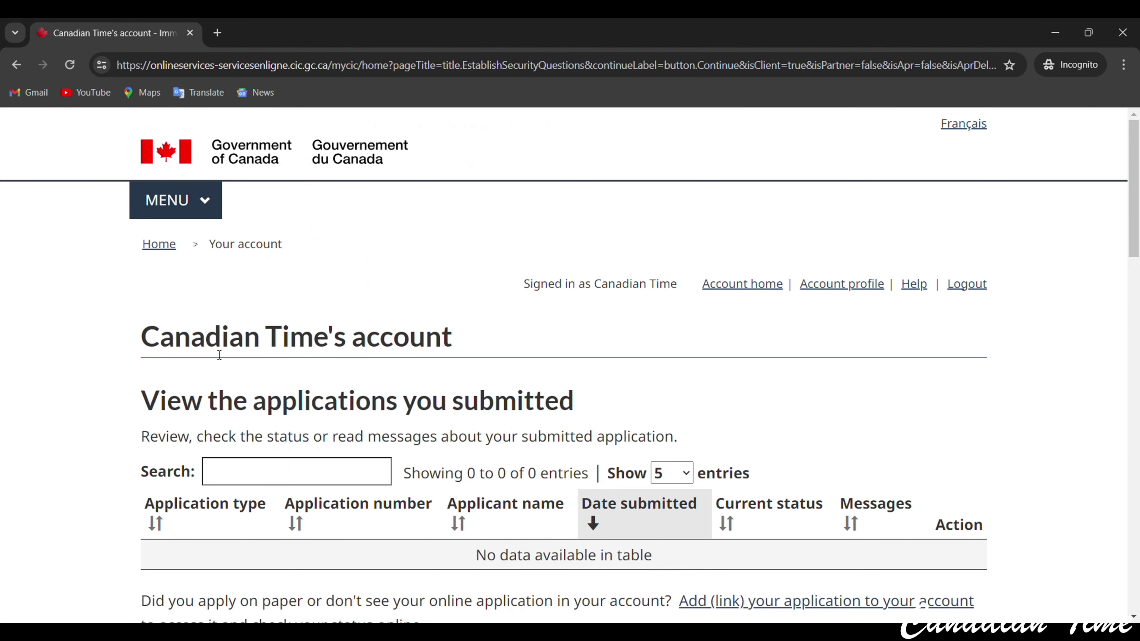
Review the empty application tables and highlight the Start an application heading.
scroll(375, 369, "down", 3)
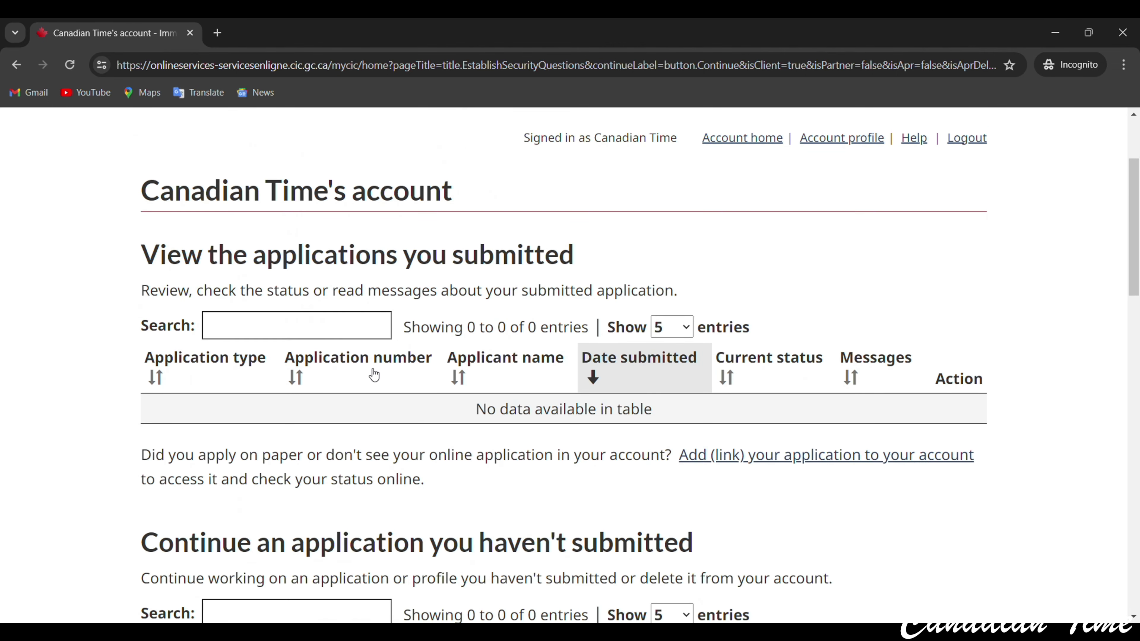
scroll(227, 408, "down", 6)
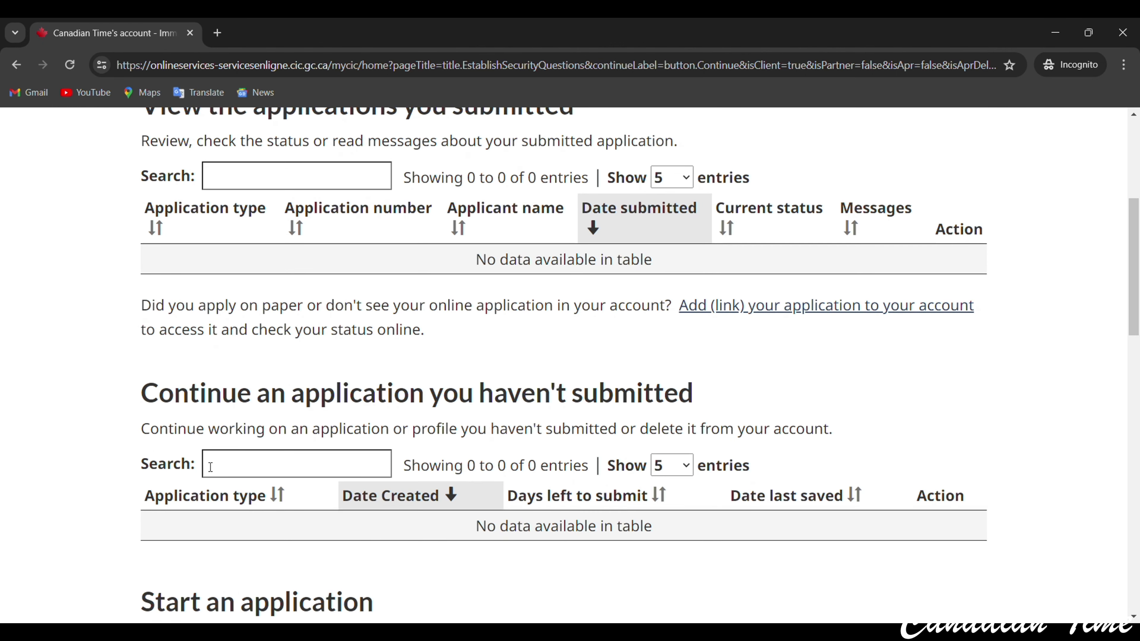
left_click_drag(154, 484, 432, 470)
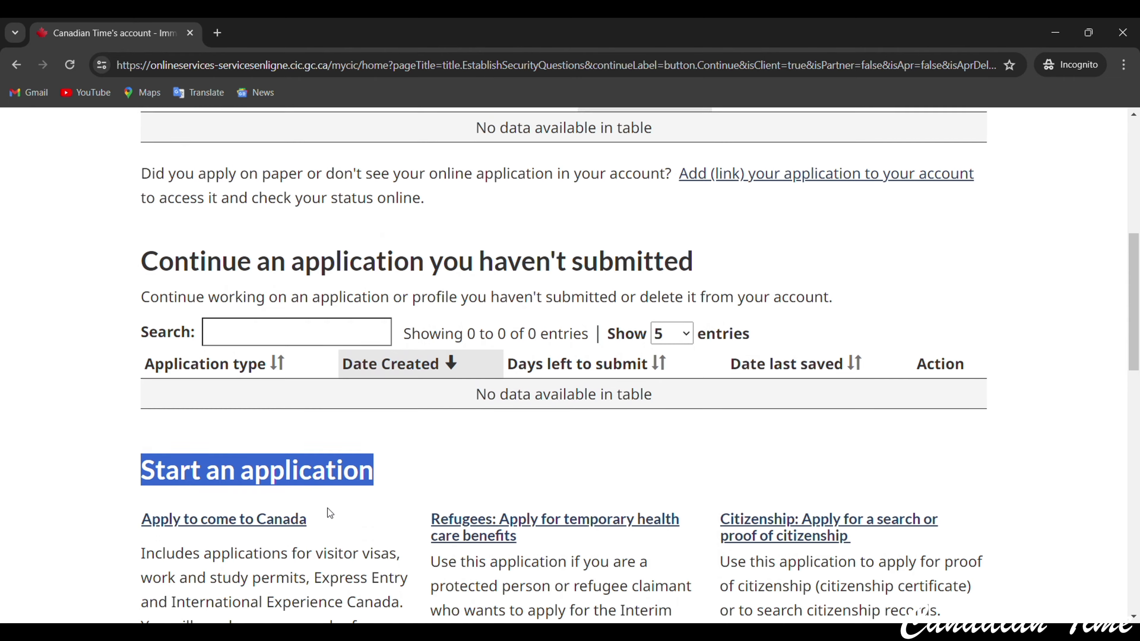
scroll(330, 513, "up", 3)
scroll(453, 375, "up", 3)
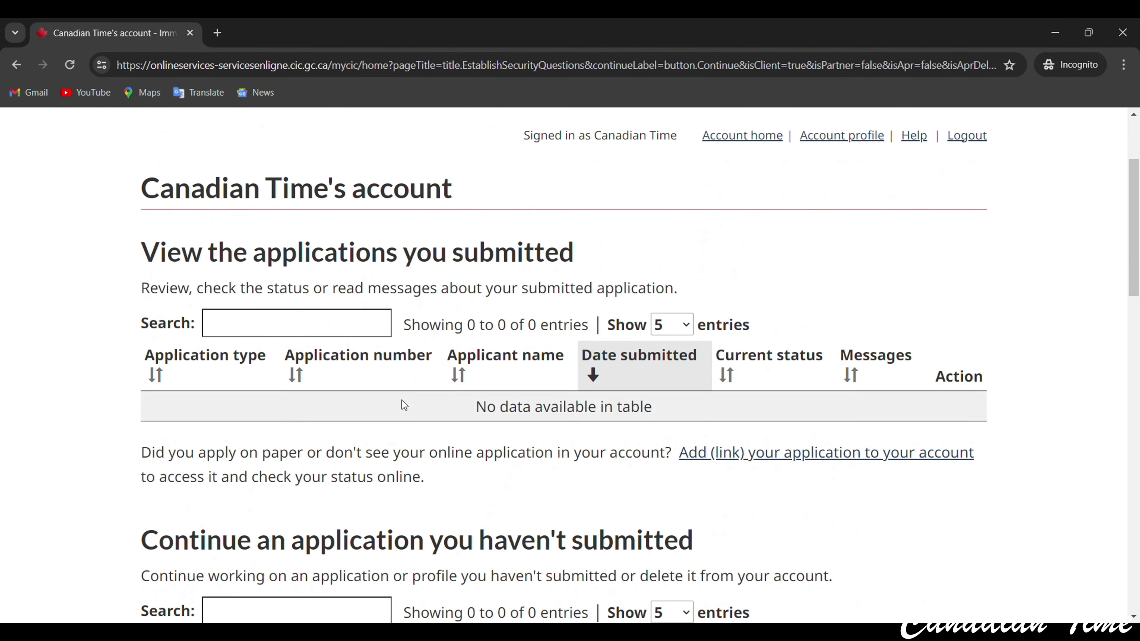
scroll(550, 418, "down", 6)
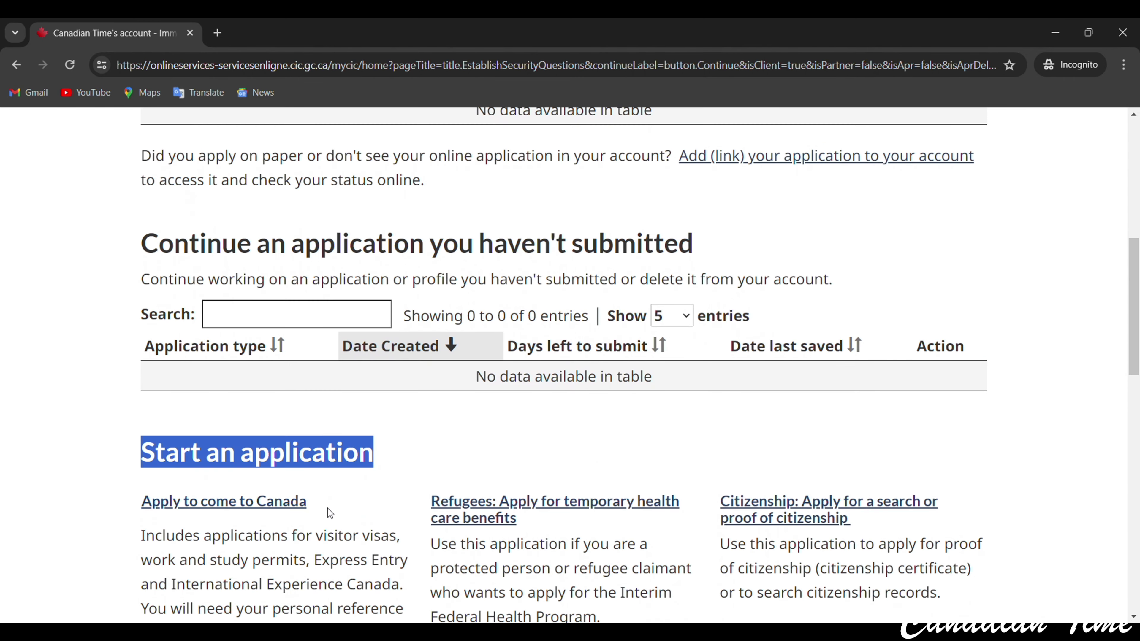
scroll(329, 512, "up", 3)
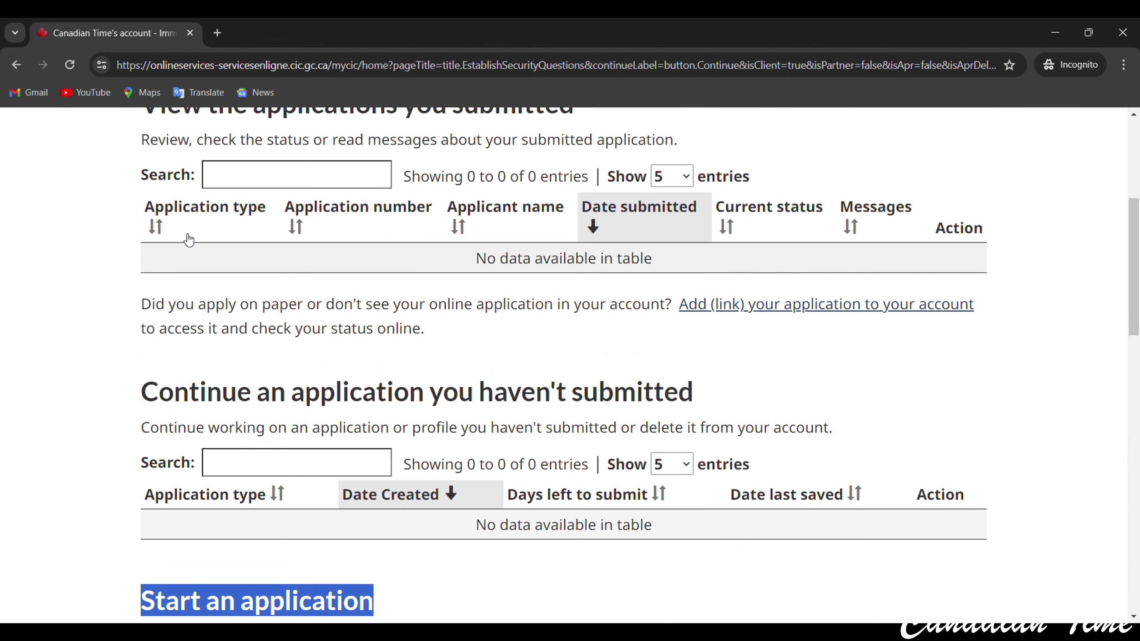
scroll(453, 371, "up", 3)
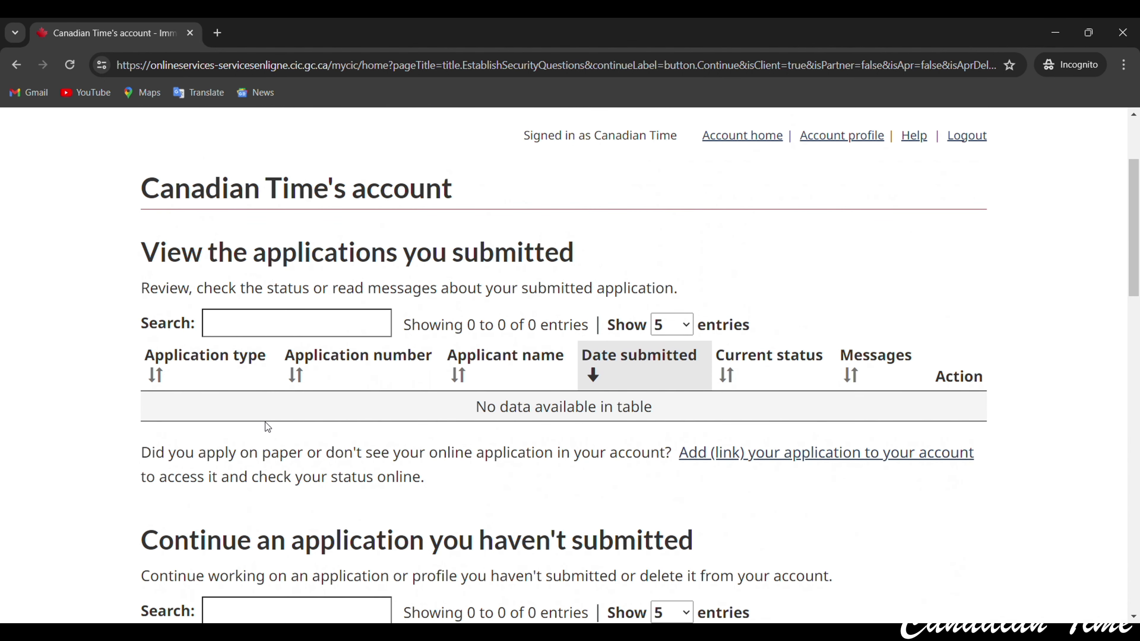